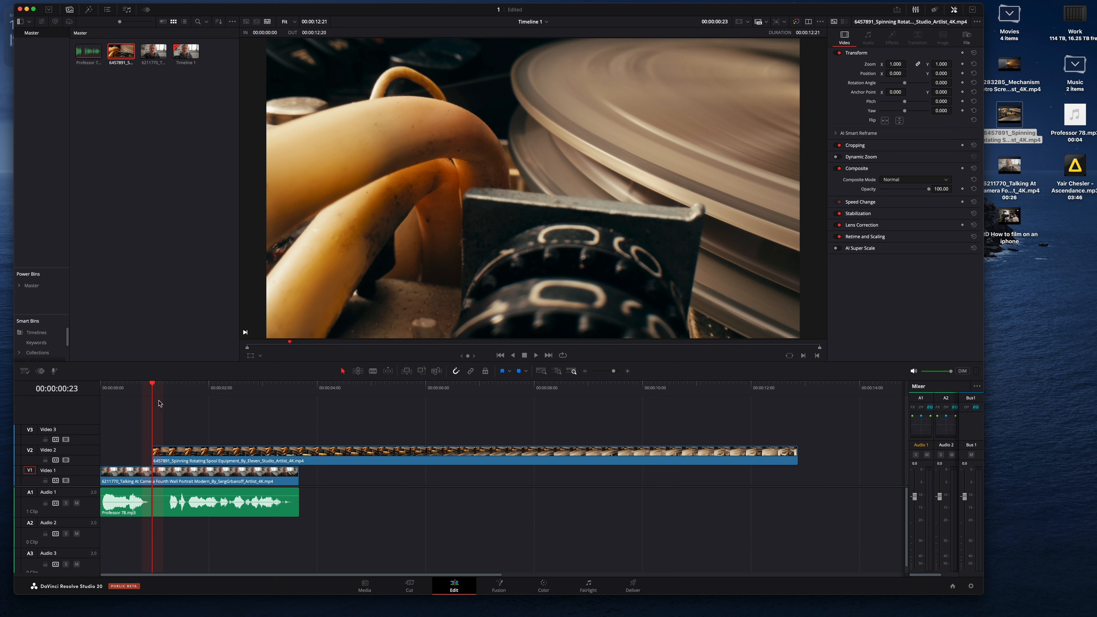
Step: Trim the end of the spinning spool B-roll clip so it finishes together with the A-roll clip
left_click_drag(155, 384, 170, 389)
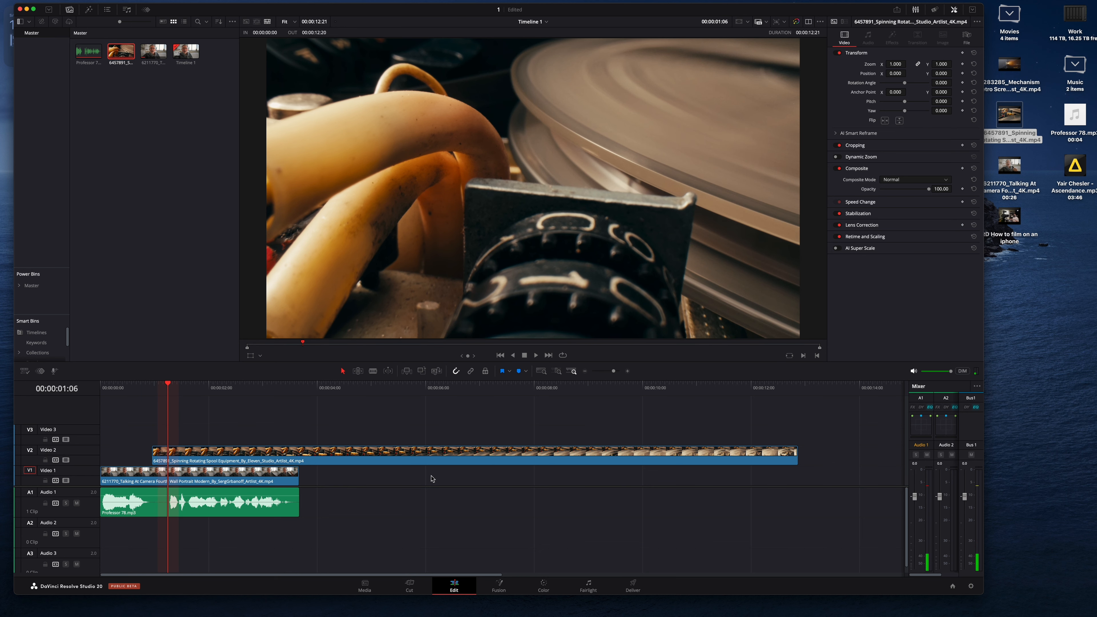
left_click(301, 457)
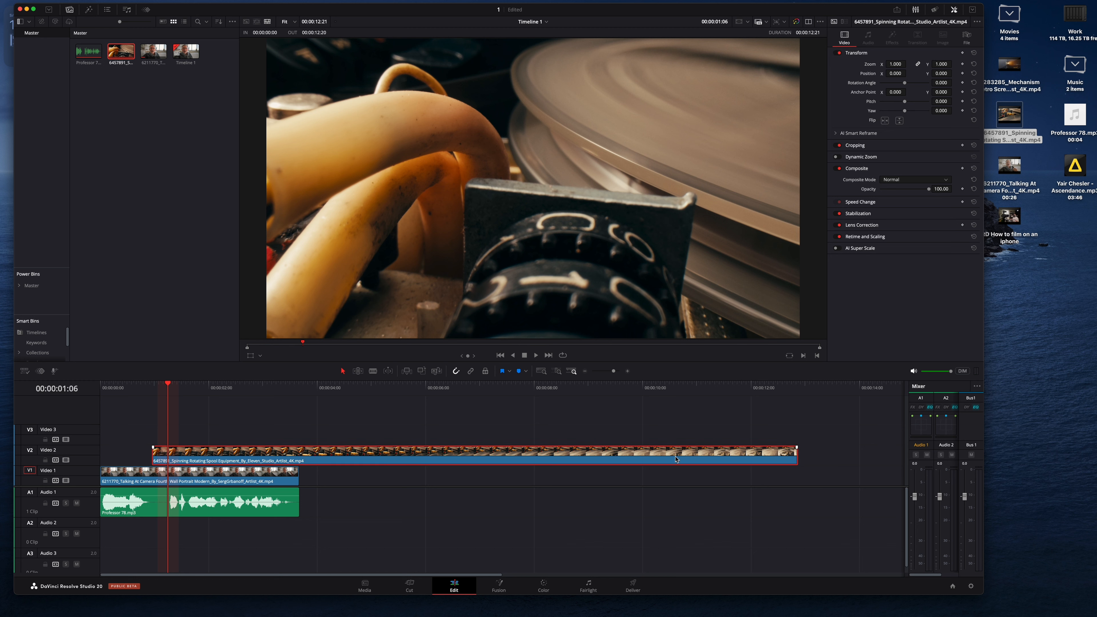
left_click_drag(793, 456, 298, 456)
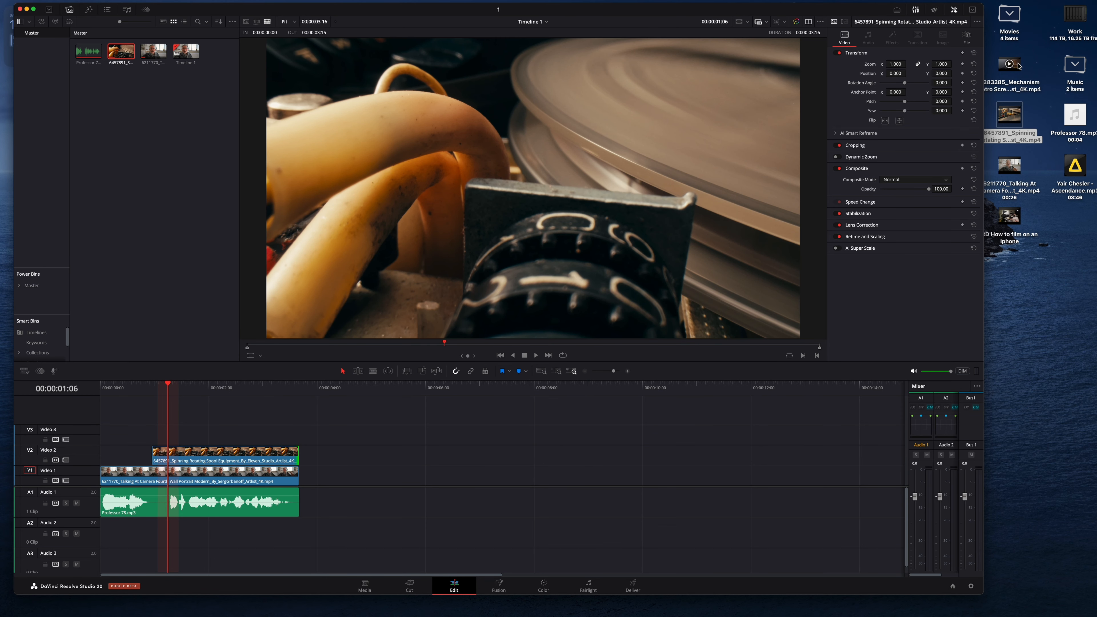
Step: Add the Mechanism Retro Screening Projector clip from the desktop to the timeline after the A-roll clip
left_click_drag(1017, 65, 318, 470)
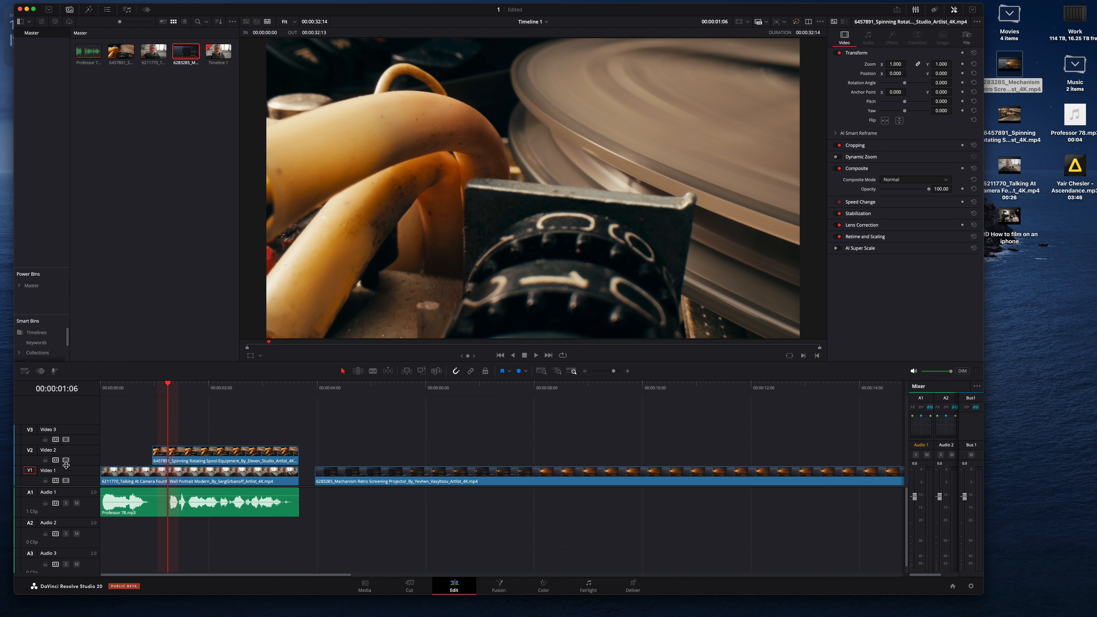
Step: Rename the Video 1 track to A-roll and the Video 2 track to B-roll
double_click(49, 471)
type("A-roll")
left_click(47, 450)
double_click(48, 452)
type("B-roll")
Step: Move the projector clip up onto the B-roll track and shift it to about the 6-second mark
left_click_drag(494, 471, 493, 451)
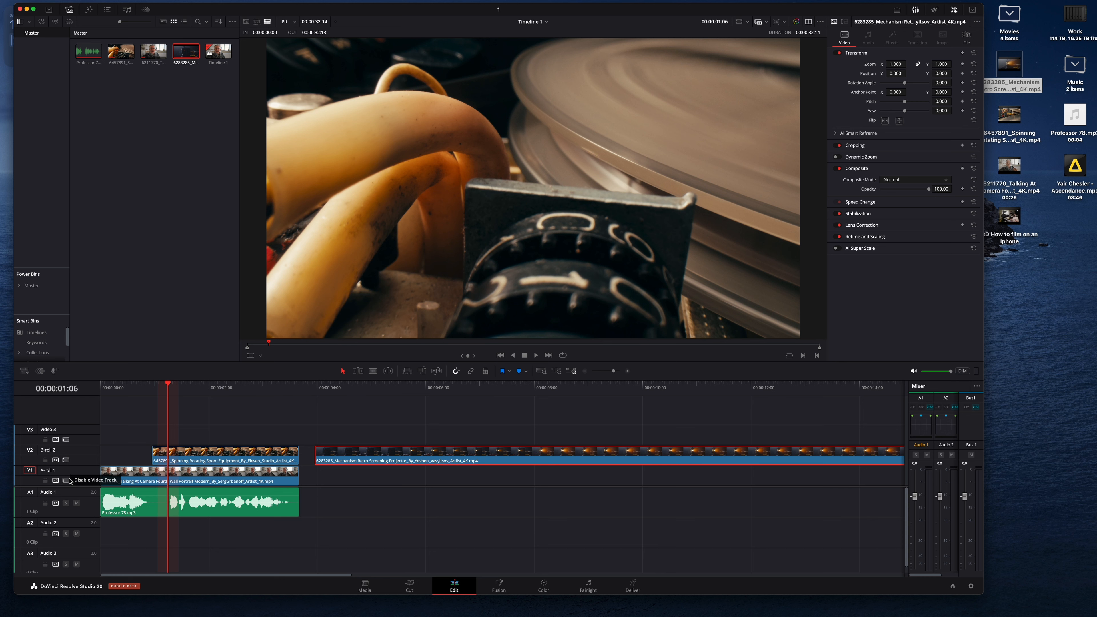
left_click_drag(367, 391, 428, 428)
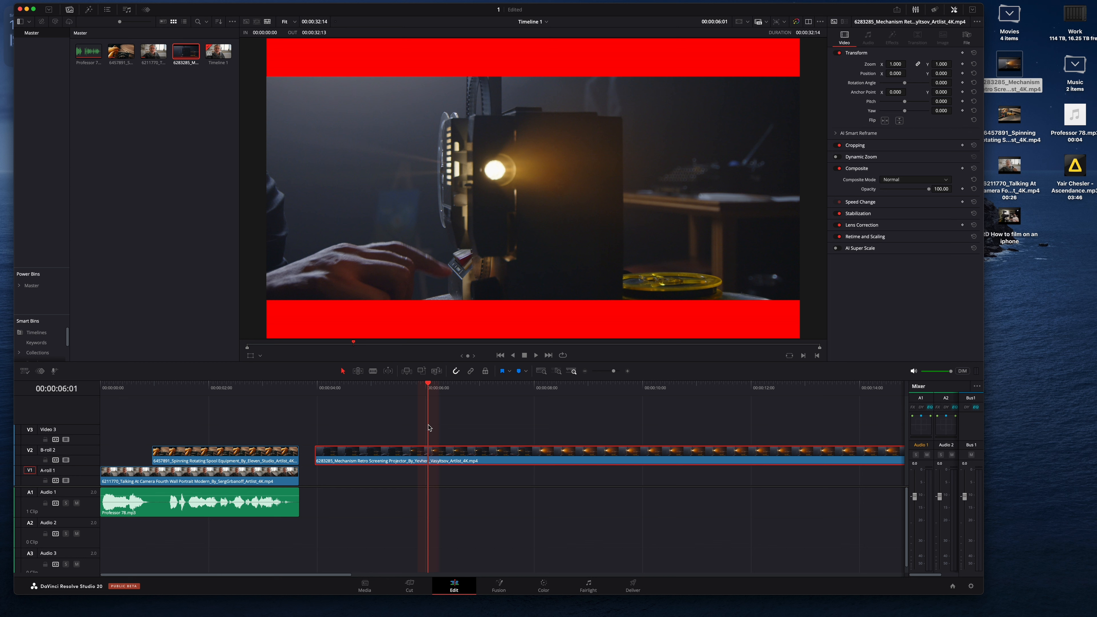
left_click_drag(317, 455, 428, 455)
Step: Cut the projector clip at about 8 seconds with the Blade tool and delete the part after the cut
left_click(437, 386)
left_click_drag(437, 386, 540, 434)
left_click(536, 447)
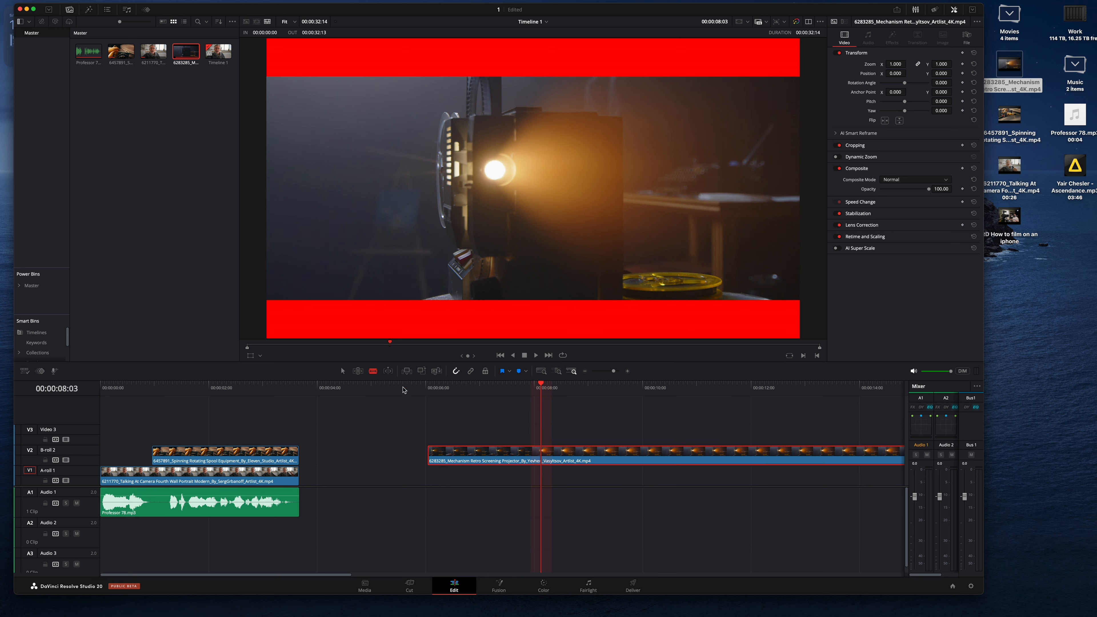
left_click(541, 453)
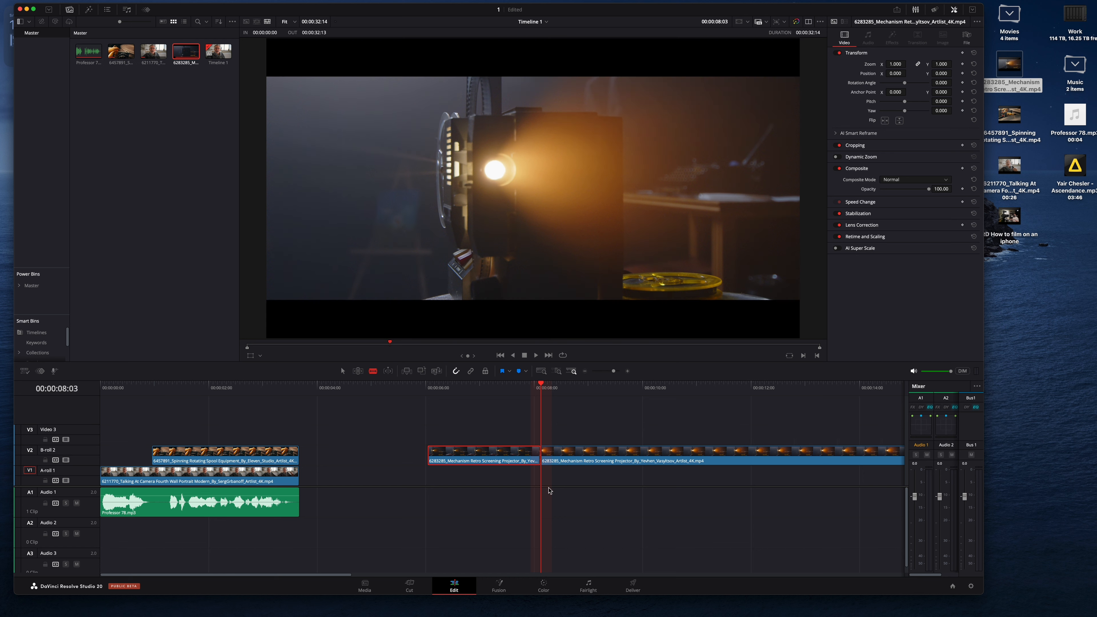
left_click(342, 371)
left_click(562, 456)
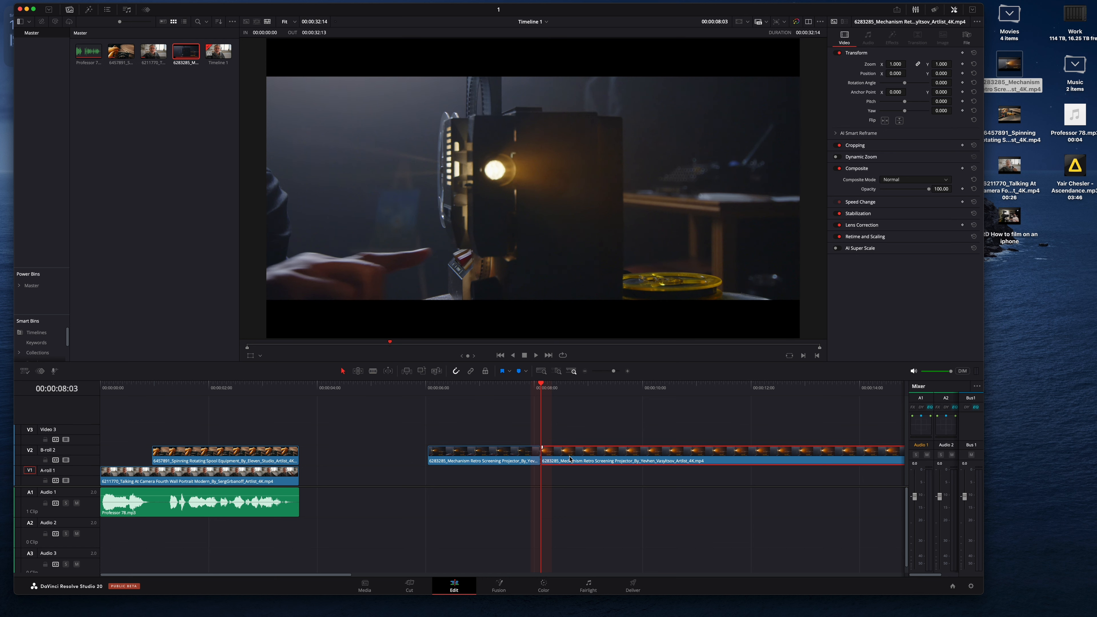
key("BackSpace")
Step: Move the shortened projector clip back next to the spinning spool clip on the B-roll track
left_click(473, 385)
left_click(488, 454)
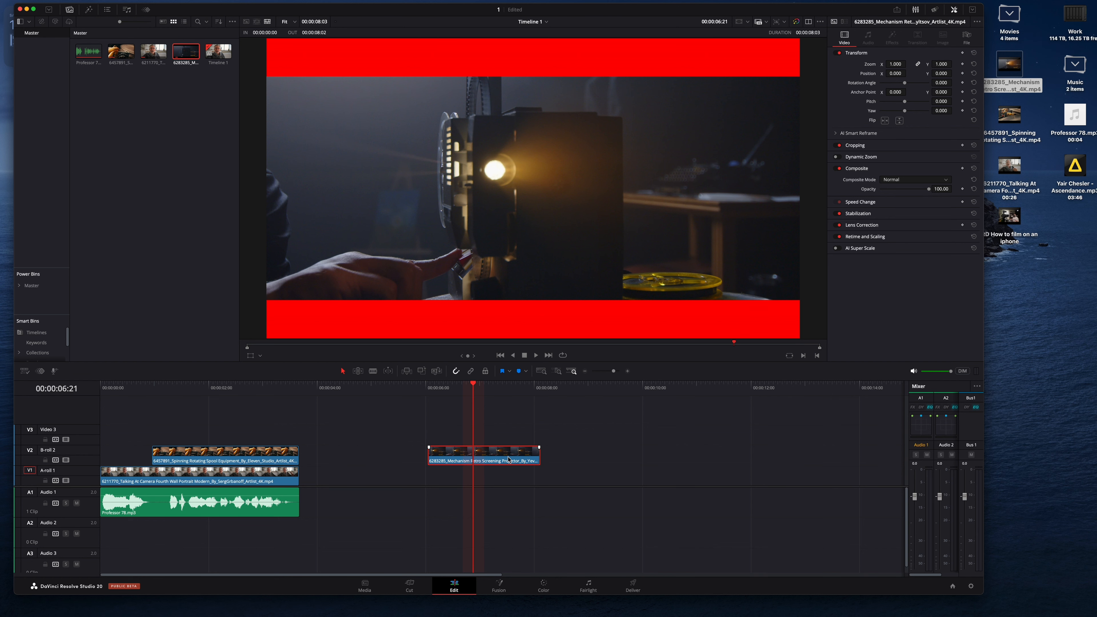
left_click_drag(510, 460, 278, 457)
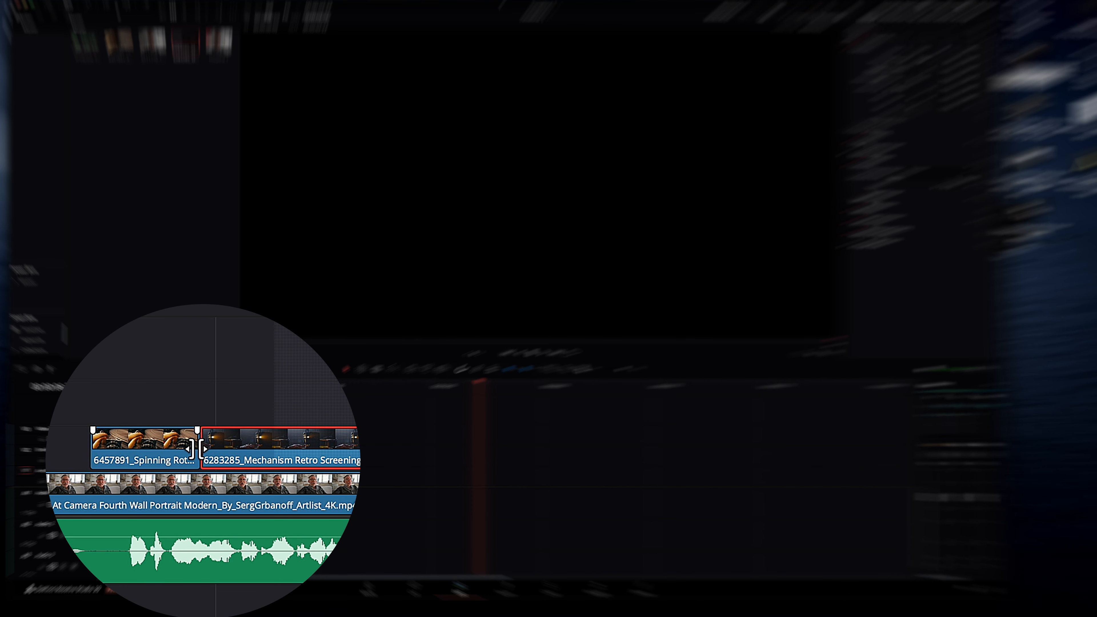
Step: Close the gap between the two B-roll clips so they sit together and end with the A-roll clip
mouse_move(196, 449)
left_mouse_down()
mouse_move(219, 450)
mouse_move(203, 450)
left_mouse_up()
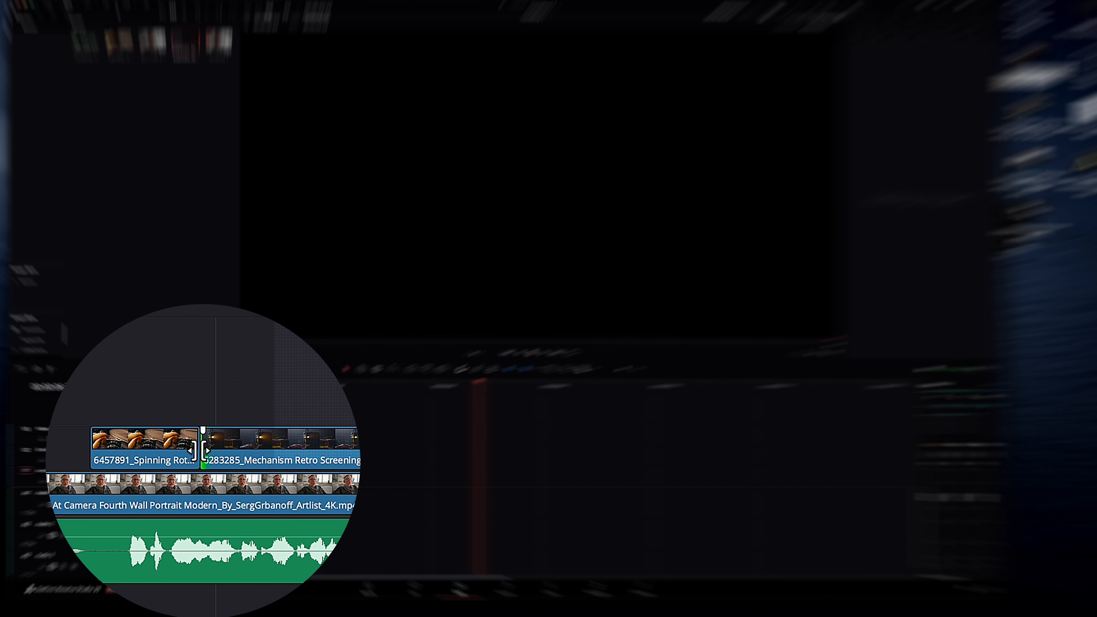
left_click_drag(203, 449, 241, 457)
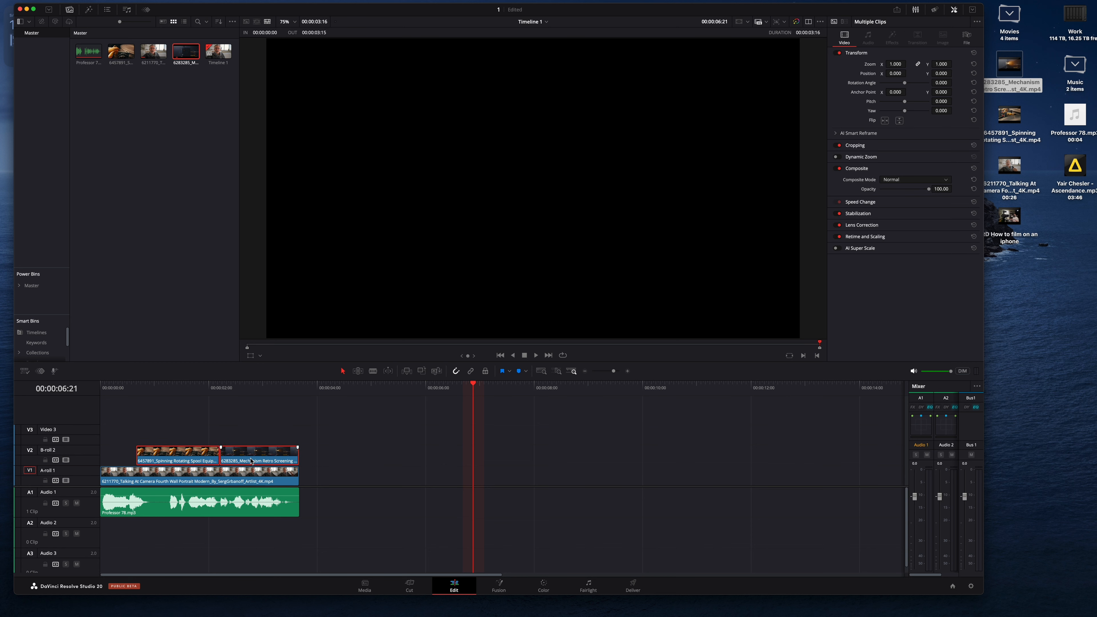
Step: Play the timeline from the beginning to review the B-roll cutaways
left_click(102, 391)
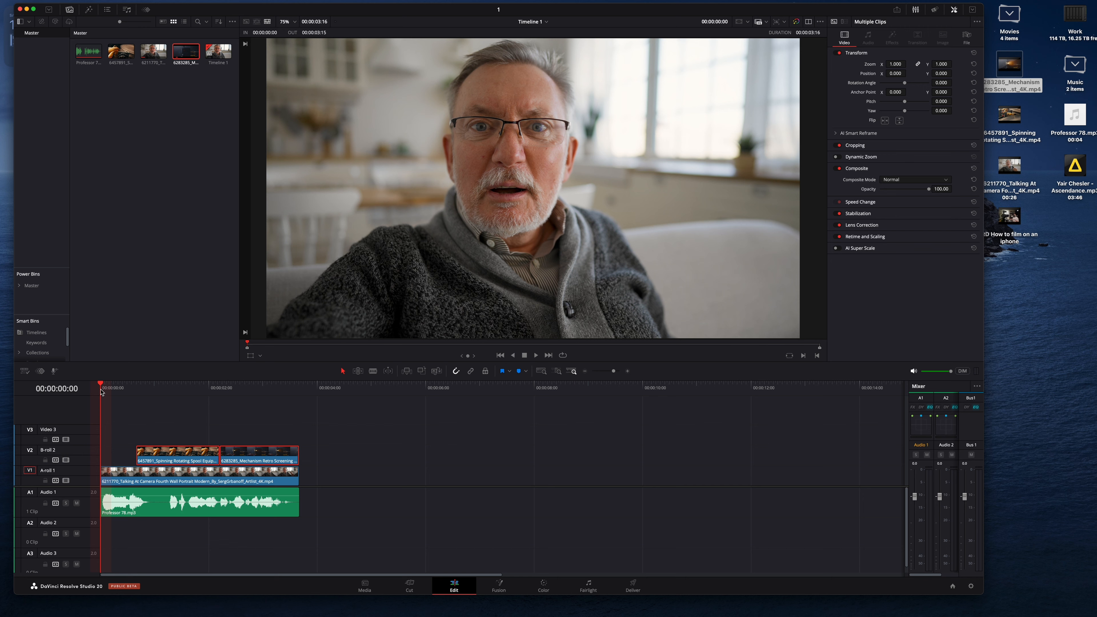
key("space")
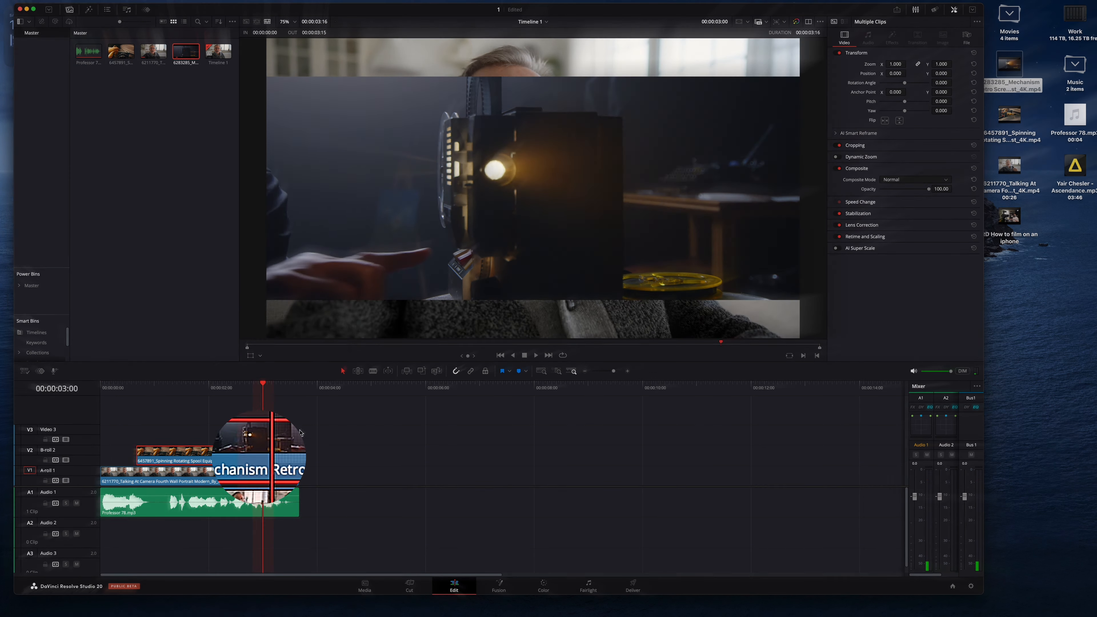
left_click(300, 434)
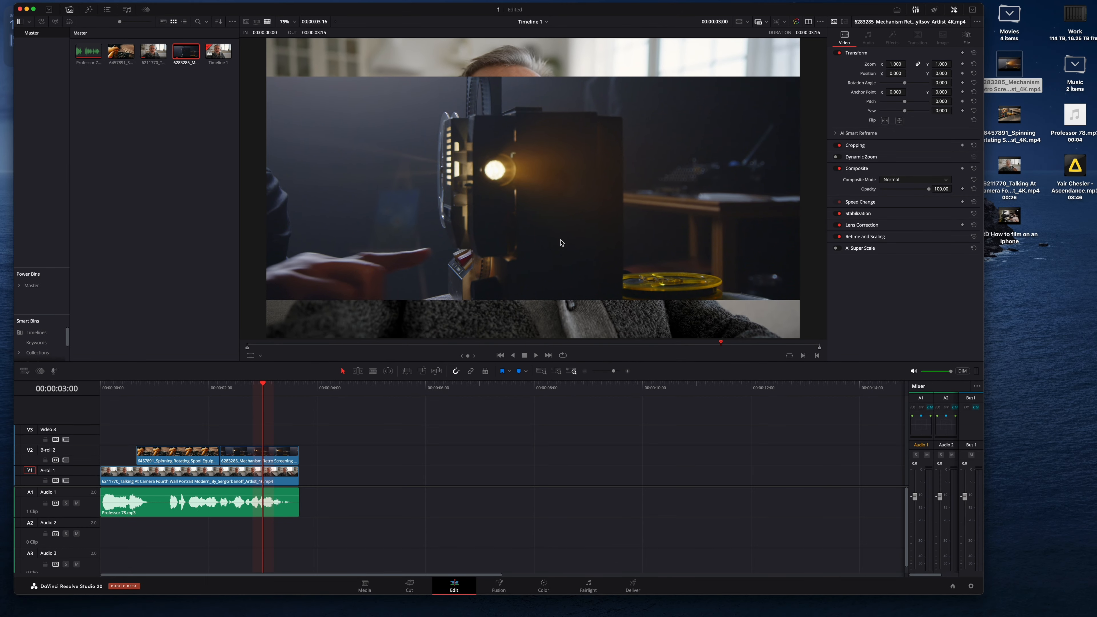
Step: Zoom the projector clip to 1.35 and shift its position to reframe the projector in the shot
left_click(276, 453)
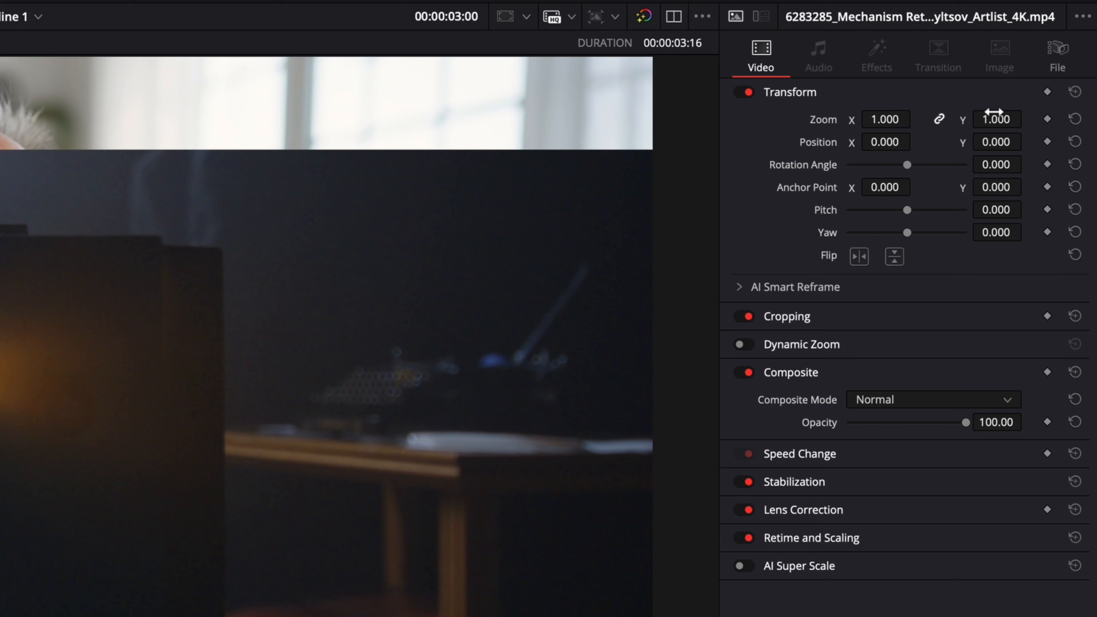
left_click_drag(999, 121, 1043, 121)
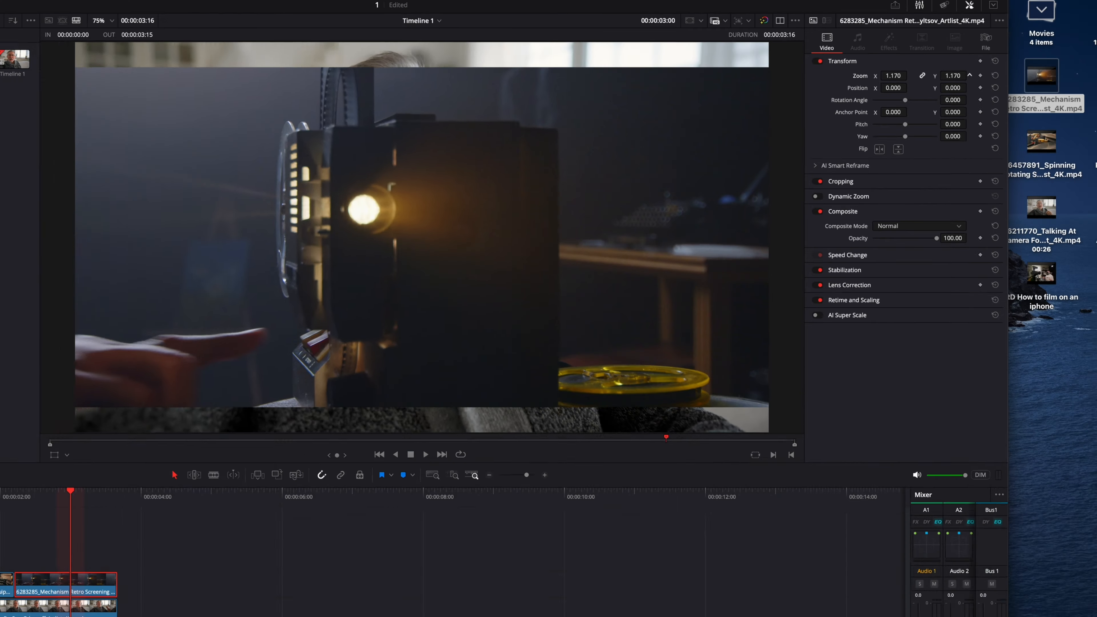
mouse_move(953, 75)
left_mouse_down()
mouse_move(968, 75)
mouse_move(944, 67)
left_mouse_up()
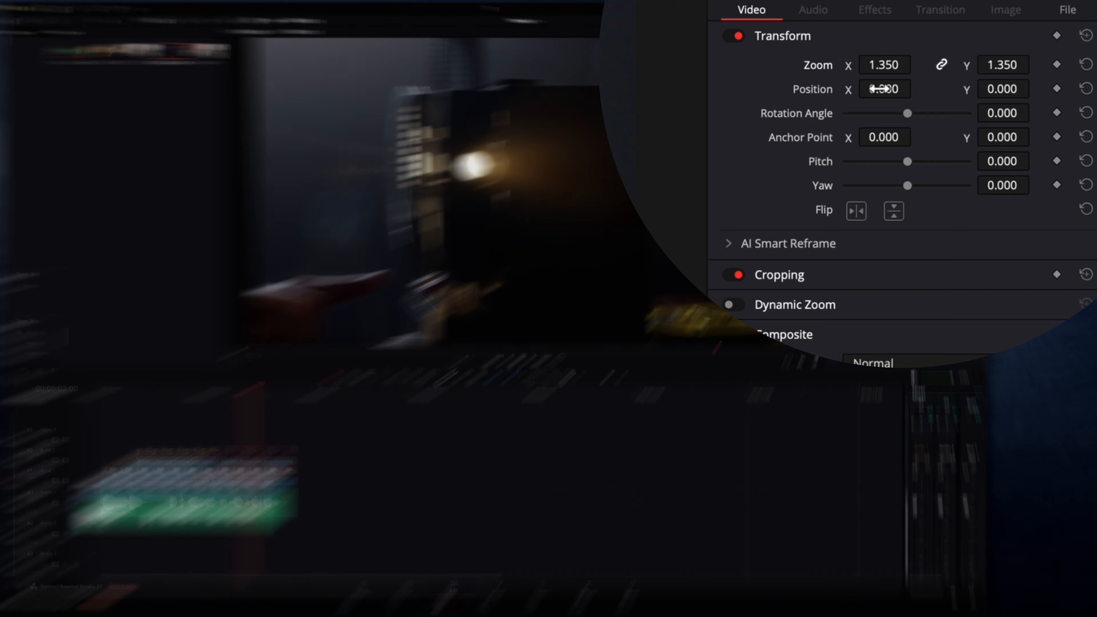
mouse_move(893, 73)
left_mouse_down()
mouse_move(922, 88)
mouse_move(908, 73)
left_mouse_up()
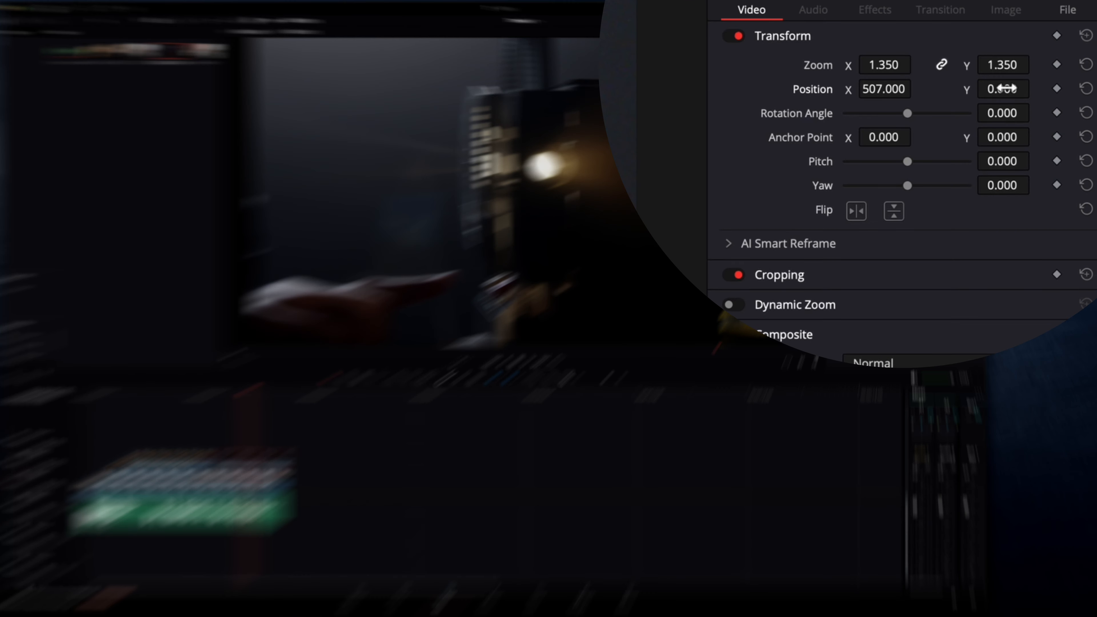
left_click_drag(943, 73, 954, 73)
left_click_drag(1035, 88, 1035, 87)
left_click_drag(941, 73, 941, 74)
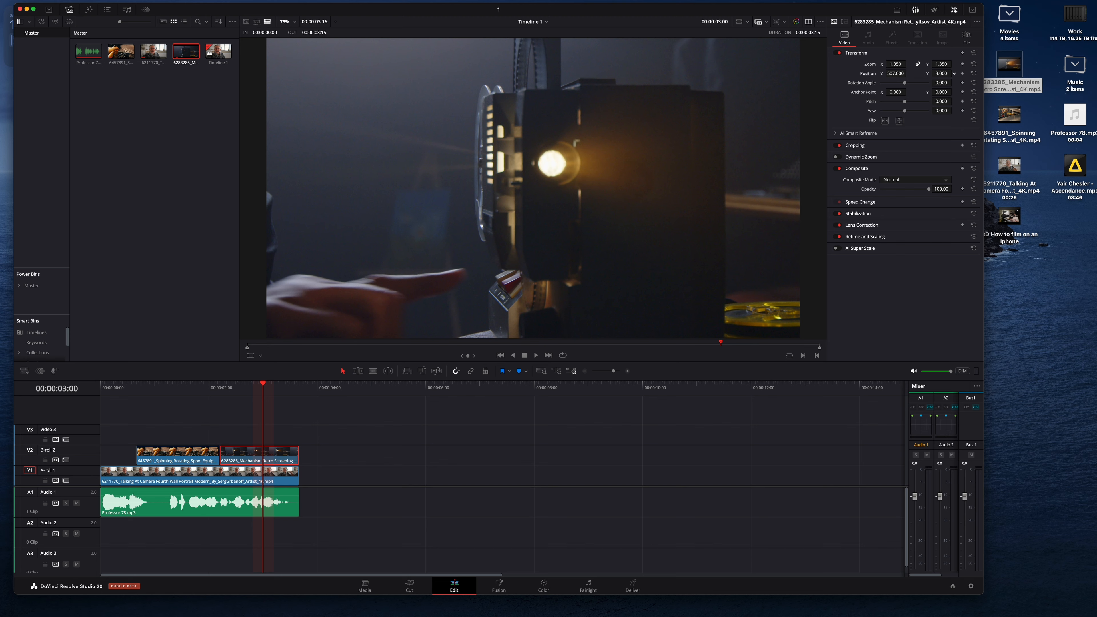
Step: Play the timeline from the beginning to review the reframed clip
left_click(103, 388)
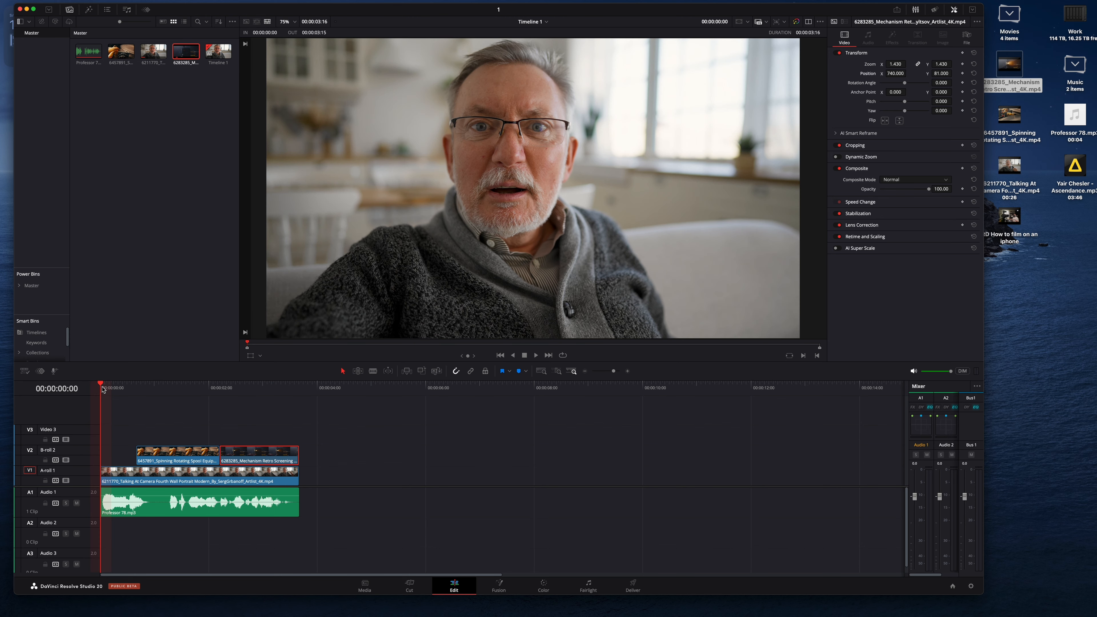
key("space")
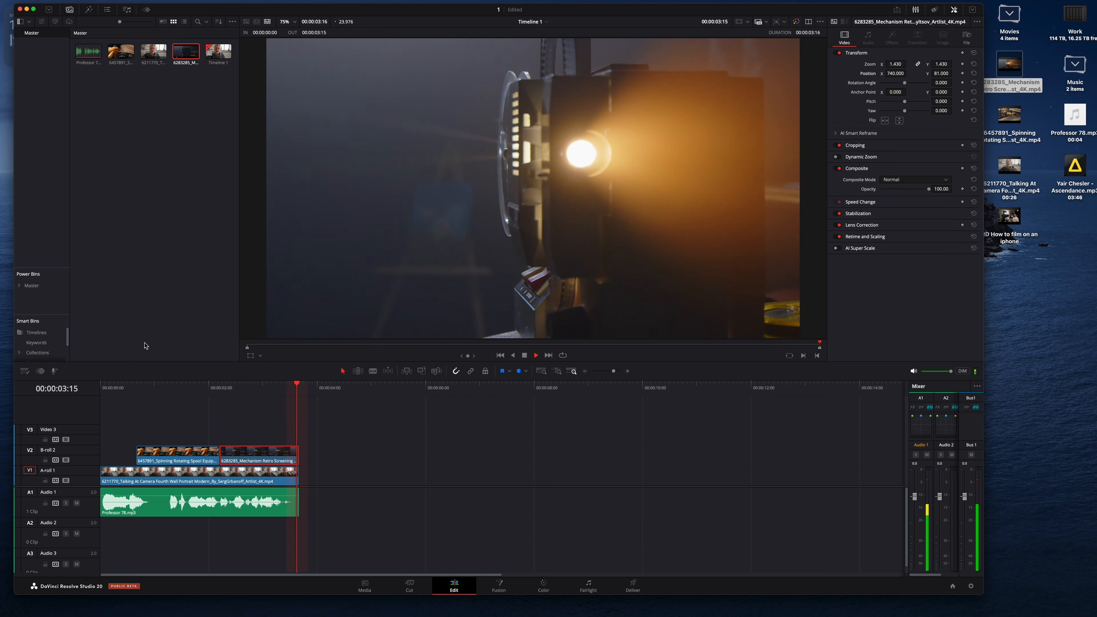
Step: Add Yair Chesler - Ascendance.mp3 from the desktop to Audio 2 and trim its start to the 0:16 playhead
left_click_drag(1083, 167, 115, 525)
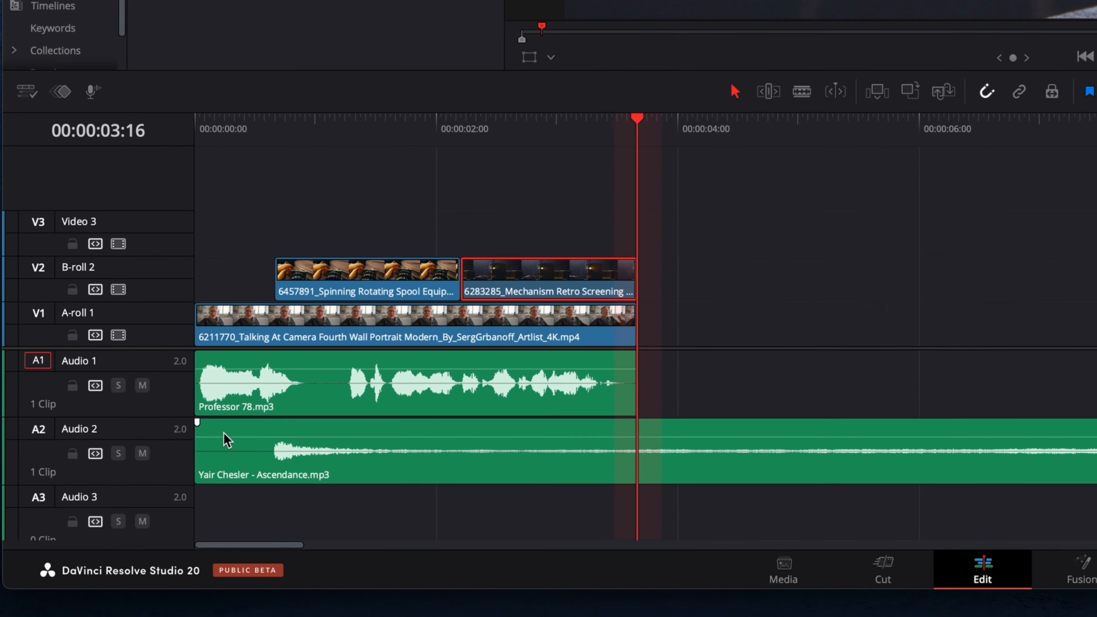
left_click(272, 130)
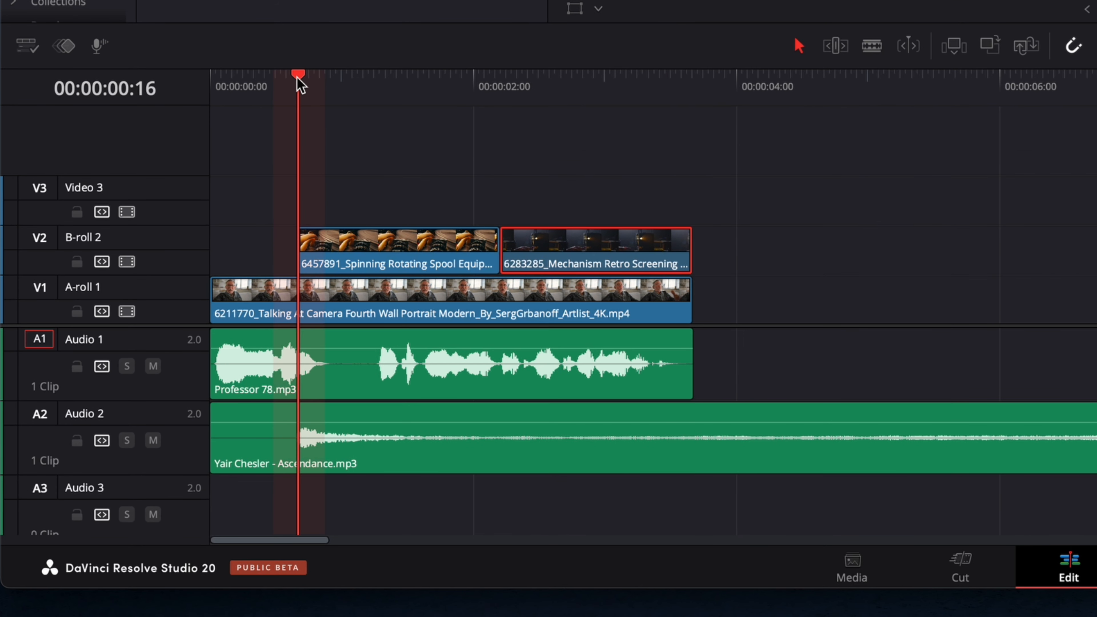
left_click_drag(292, 78, 291, 79)
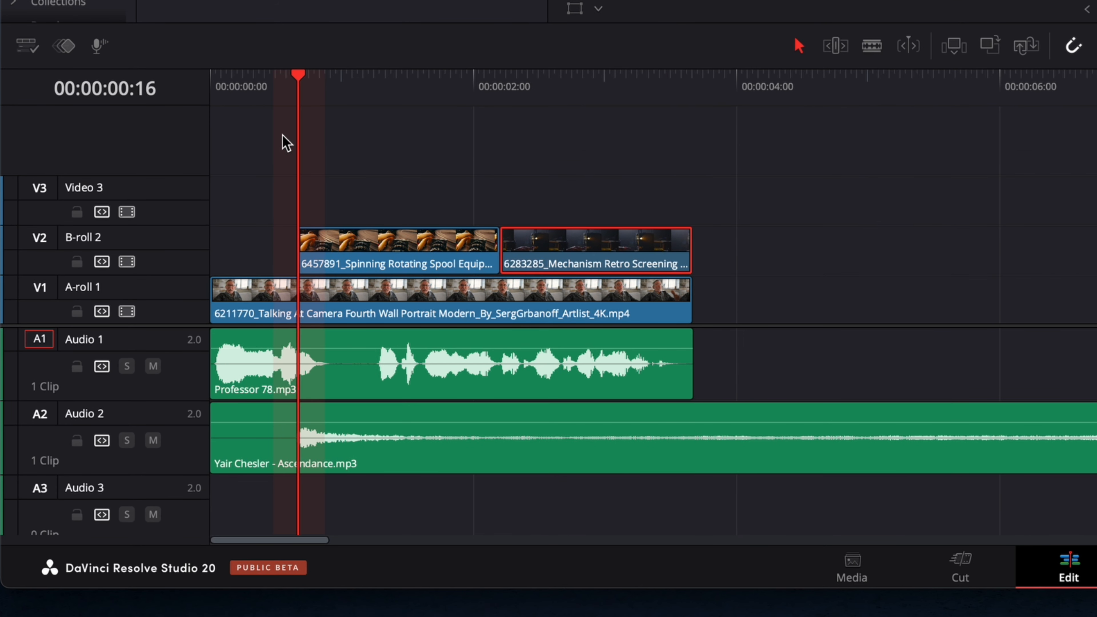
left_click(213, 457)
left_click_drag(218, 456, 298, 467)
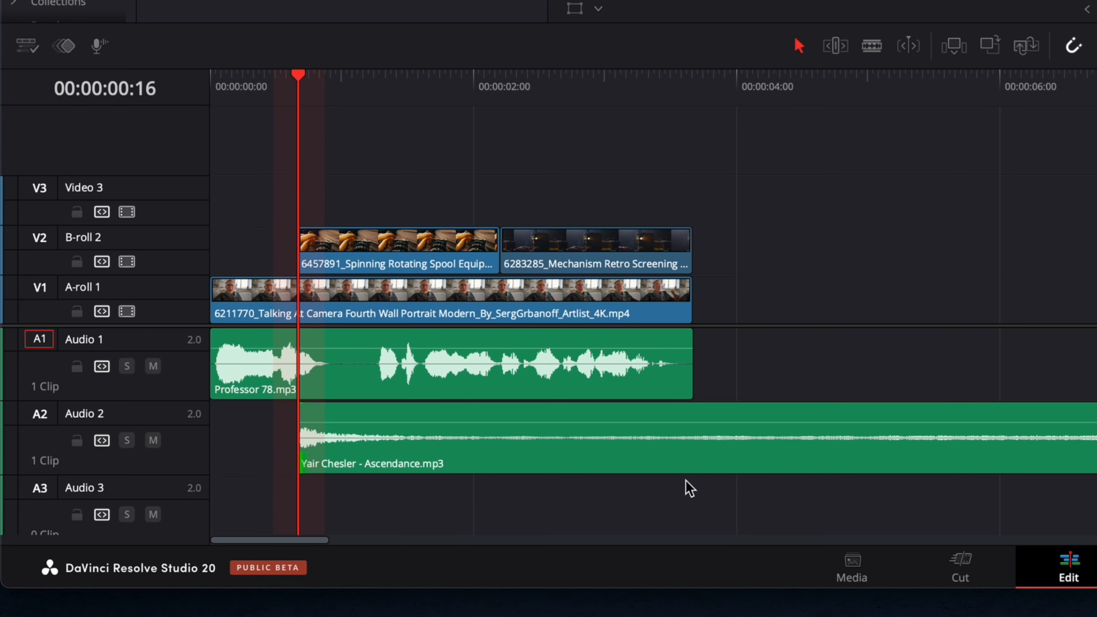
Step: Slide the trimmed music clip to the start of the timeline and play it back
left_click_drag(688, 466, 597, 461)
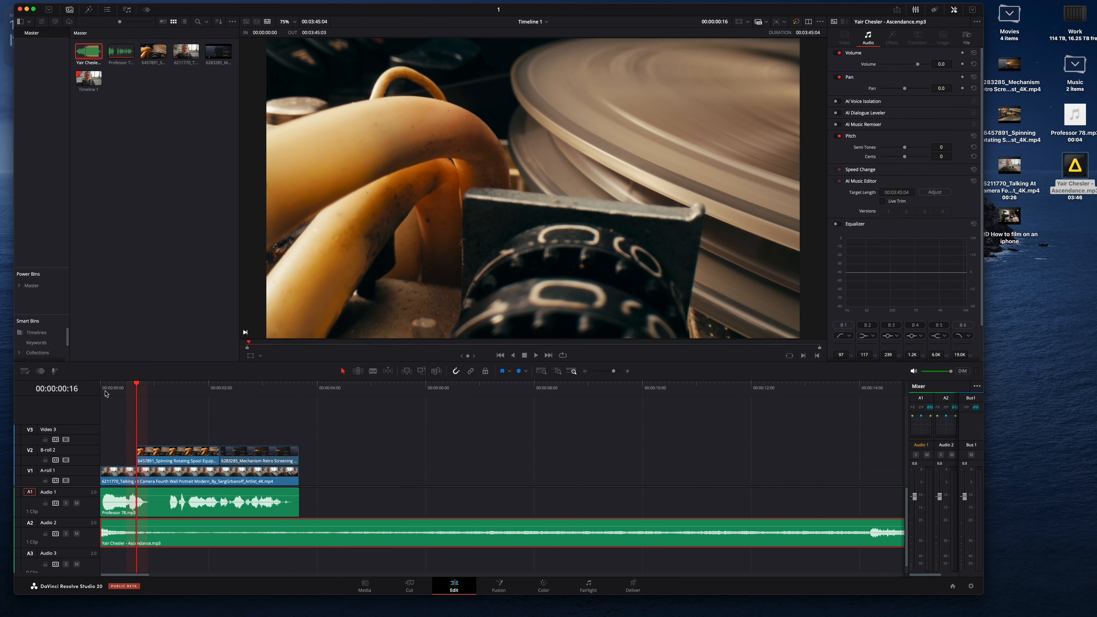
left_click(103, 388)
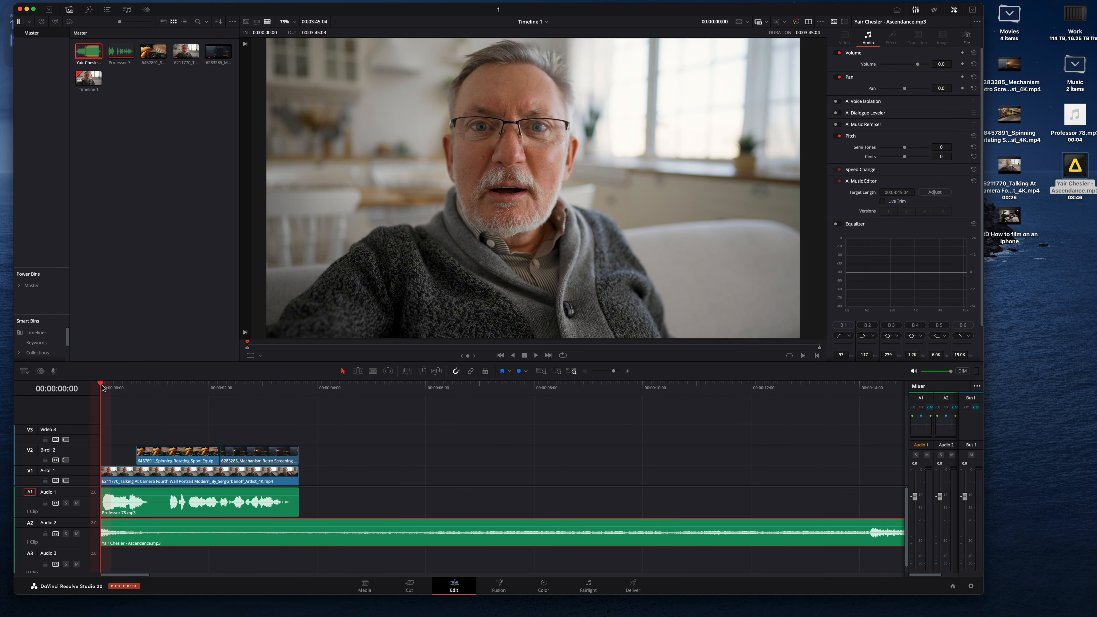
key("space")
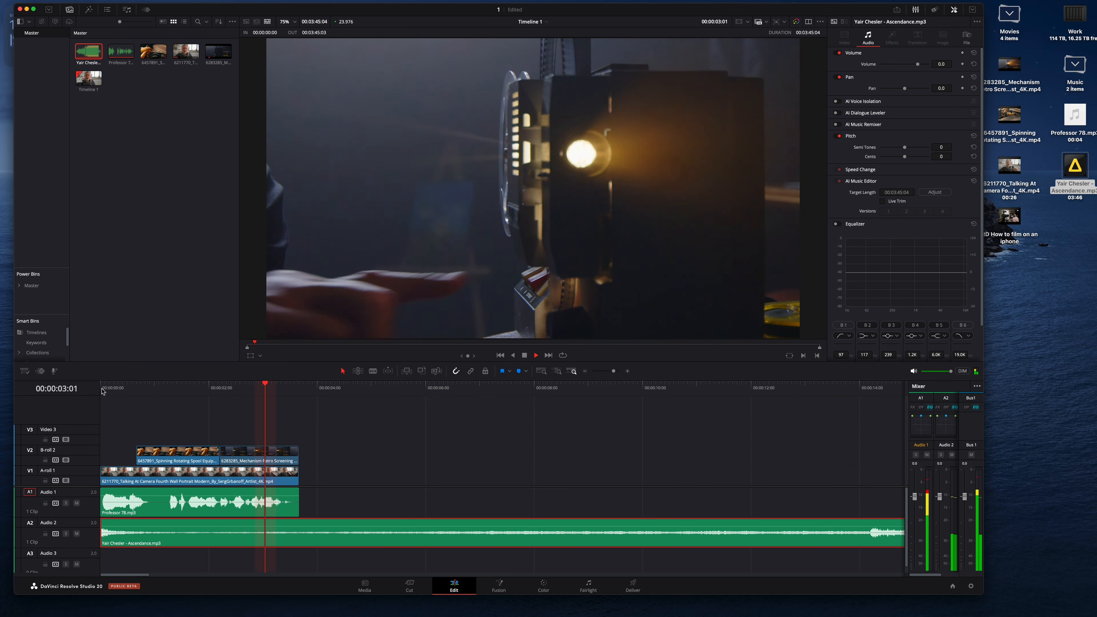
Step: Trim about 4 more seconds off the music clip's start and move it back to the beginning of the timeline
left_click_drag(104, 542, 330, 546)
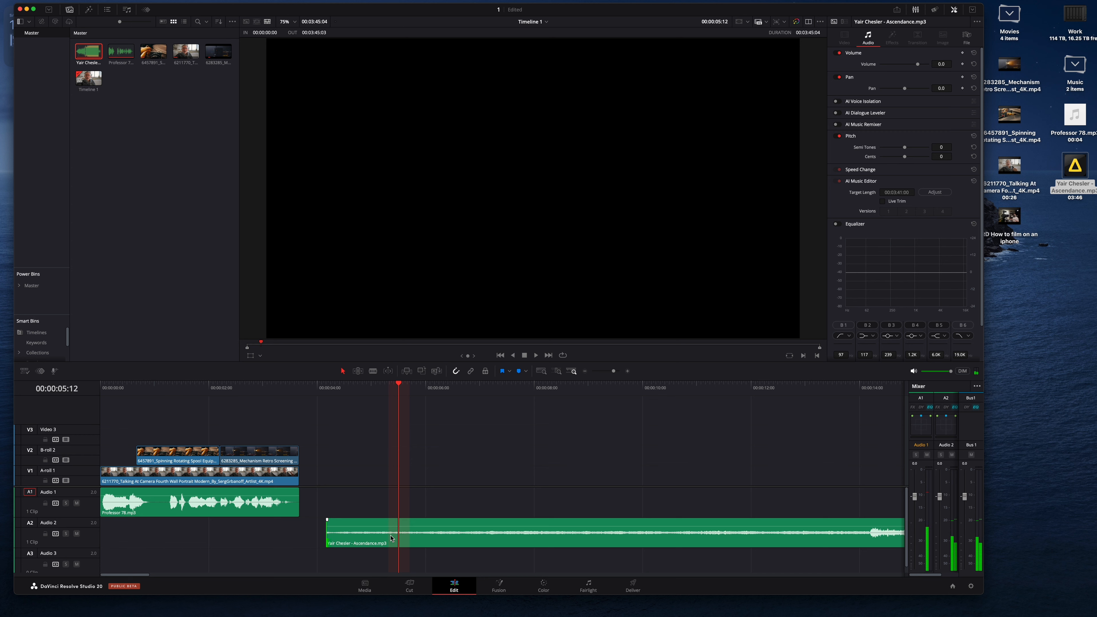
left_click_drag(430, 544, 204, 546)
left_click(100, 385)
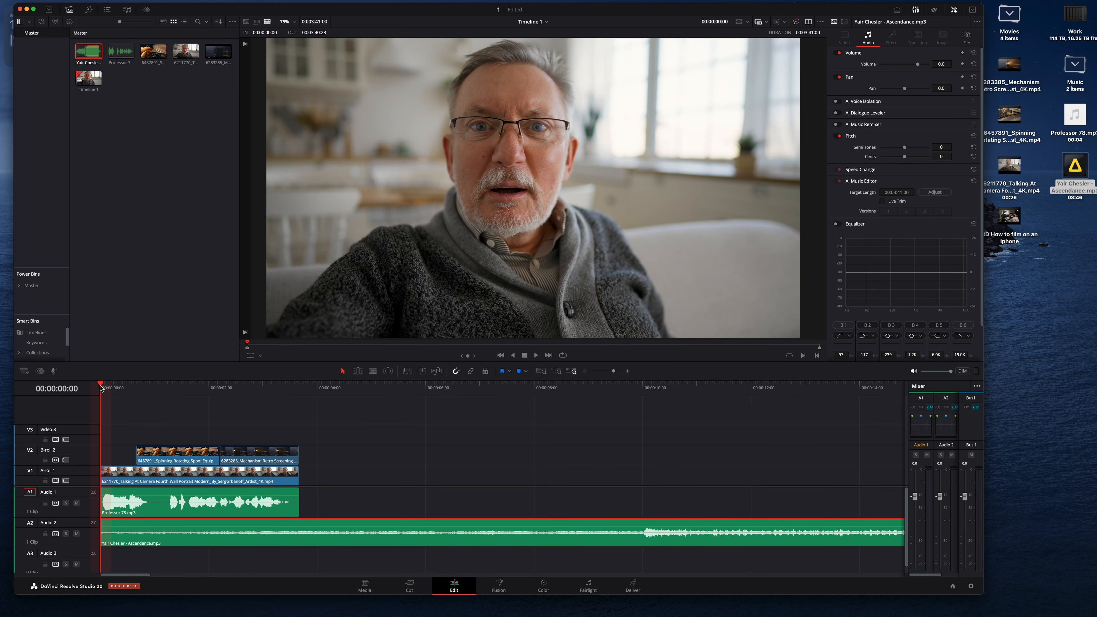
left_click(535, 355)
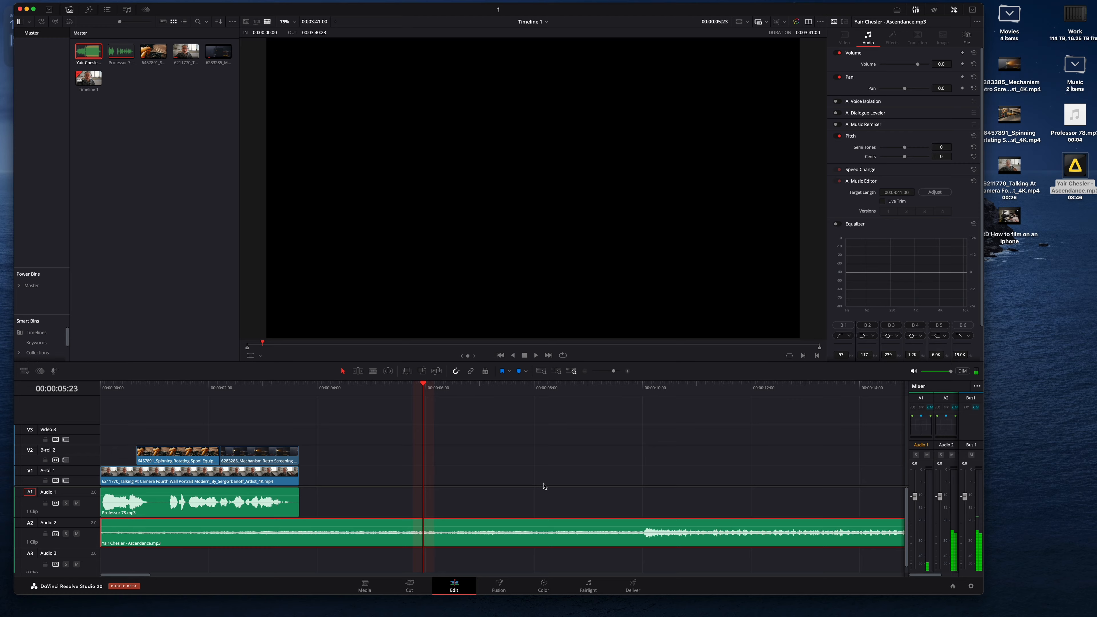
Step: Cut the music clip at the end of the A-roll, 3:16, and delete the remaining part
left_click(301, 385)
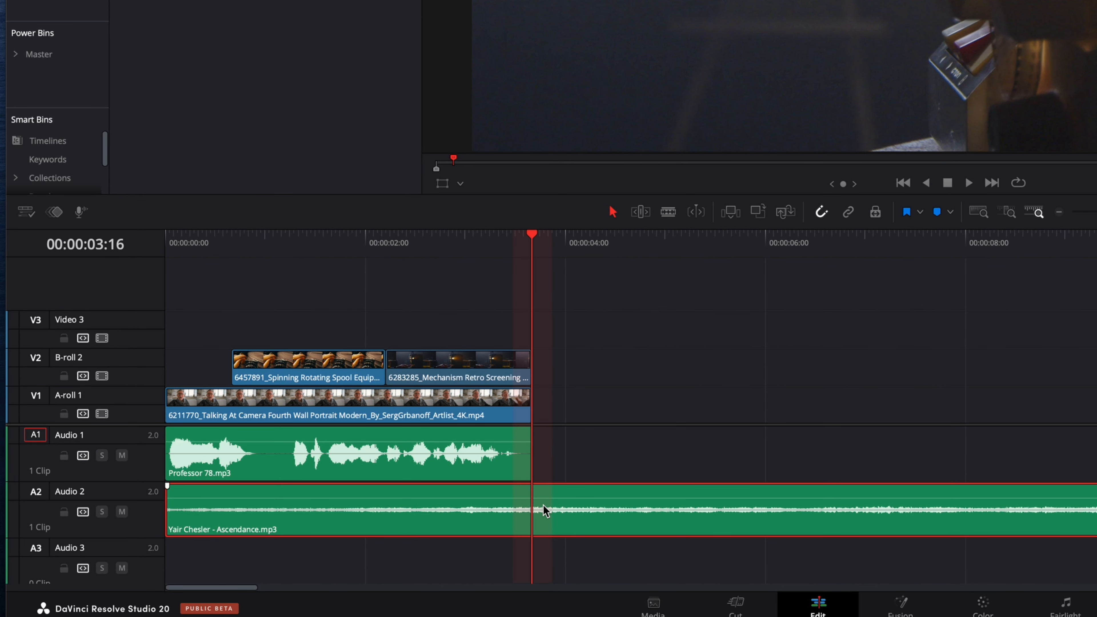
left_click(532, 521)
left_click(625, 501)
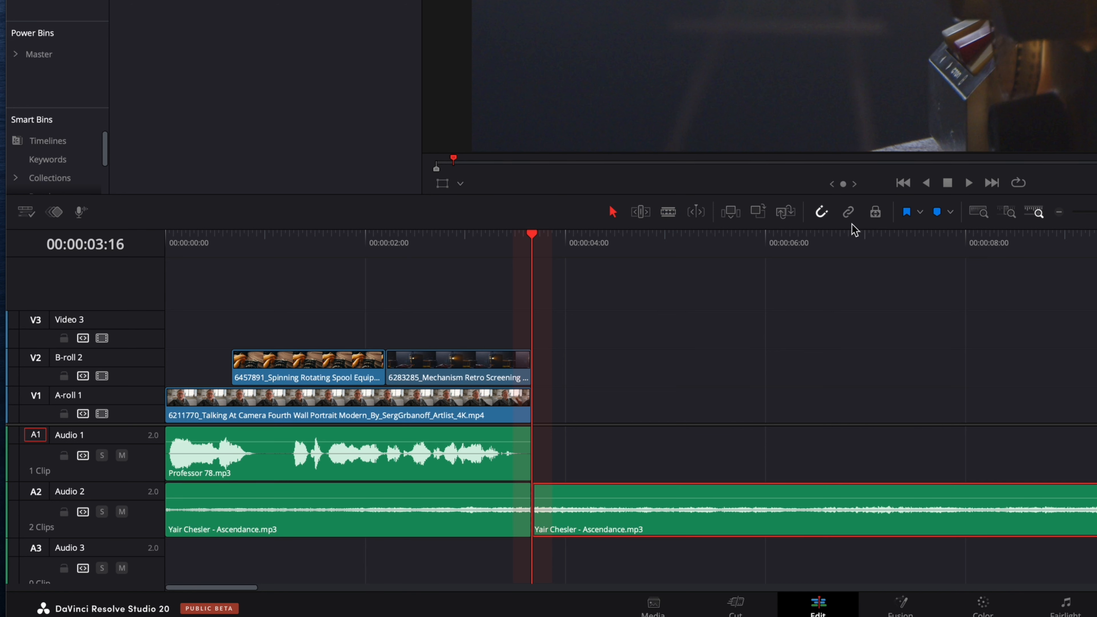
key("Delete")
scroll(661, 391, "down", 3)
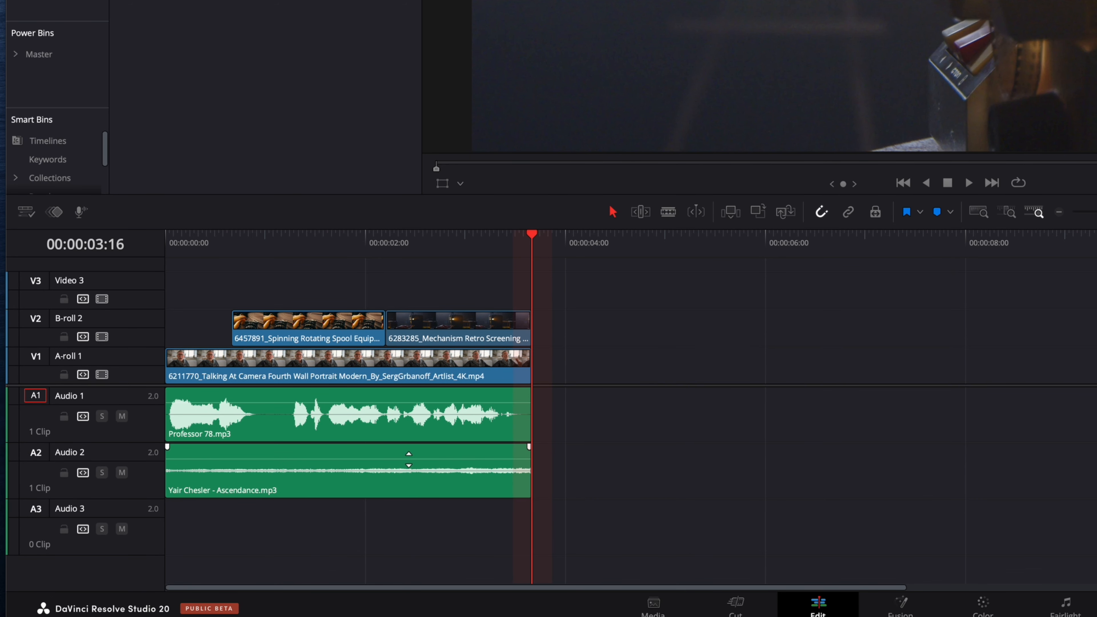
Step: Lower the background music clip's volume to about -8.7 dB
left_click_drag(409, 459, 411, 462)
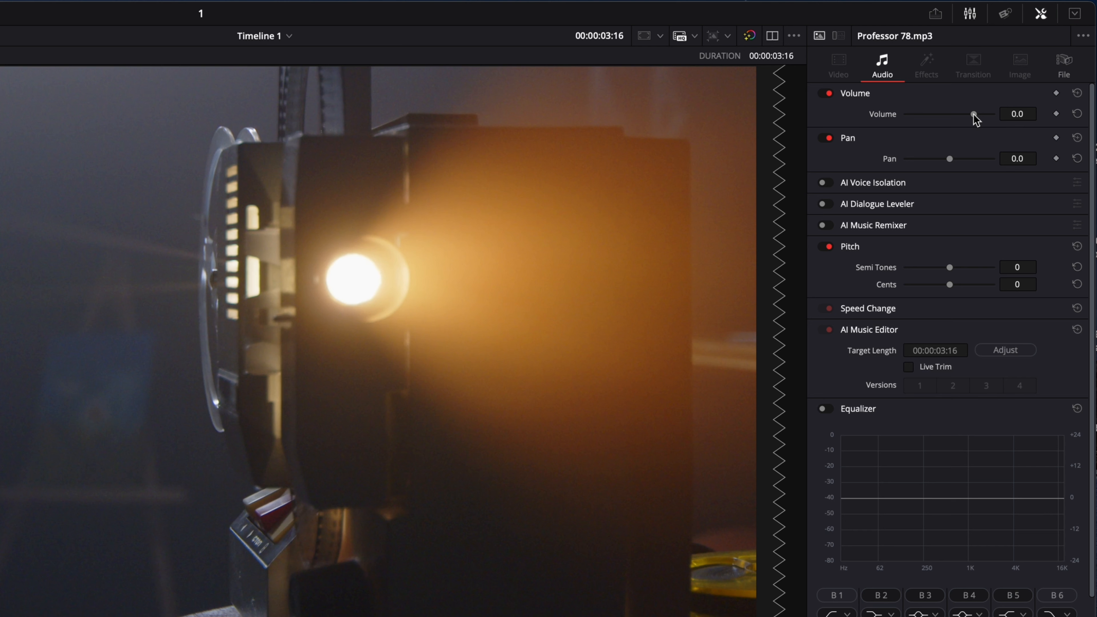
mouse_move(973, 114)
left_mouse_down()
mouse_move(954, 114)
mouse_move(965, 113)
left_mouse_up()
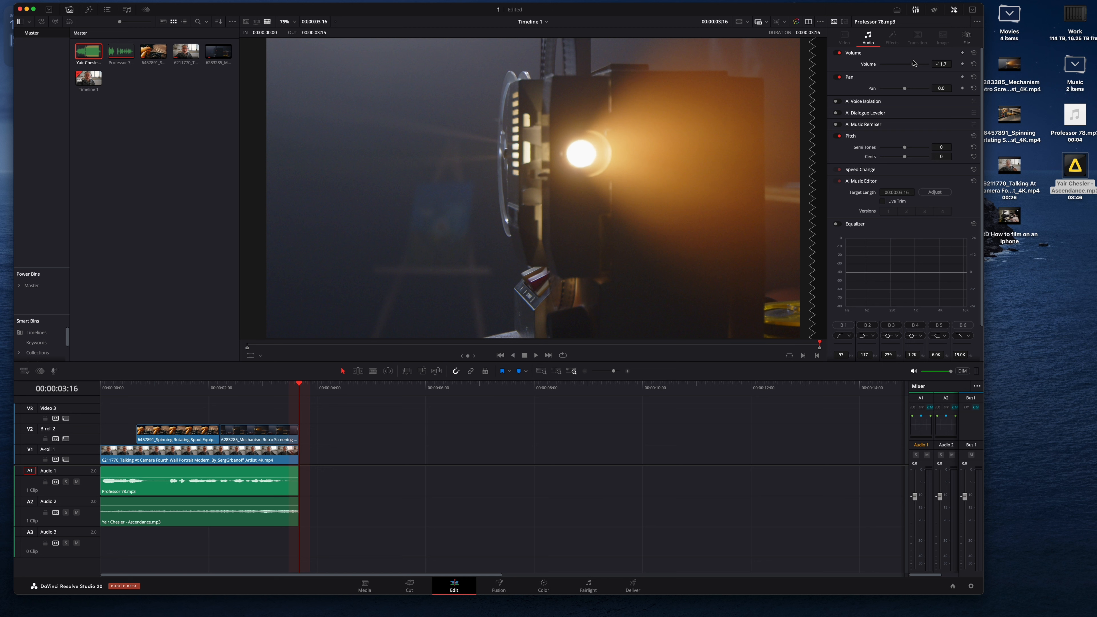
left_click_drag(915, 63, 914, 64)
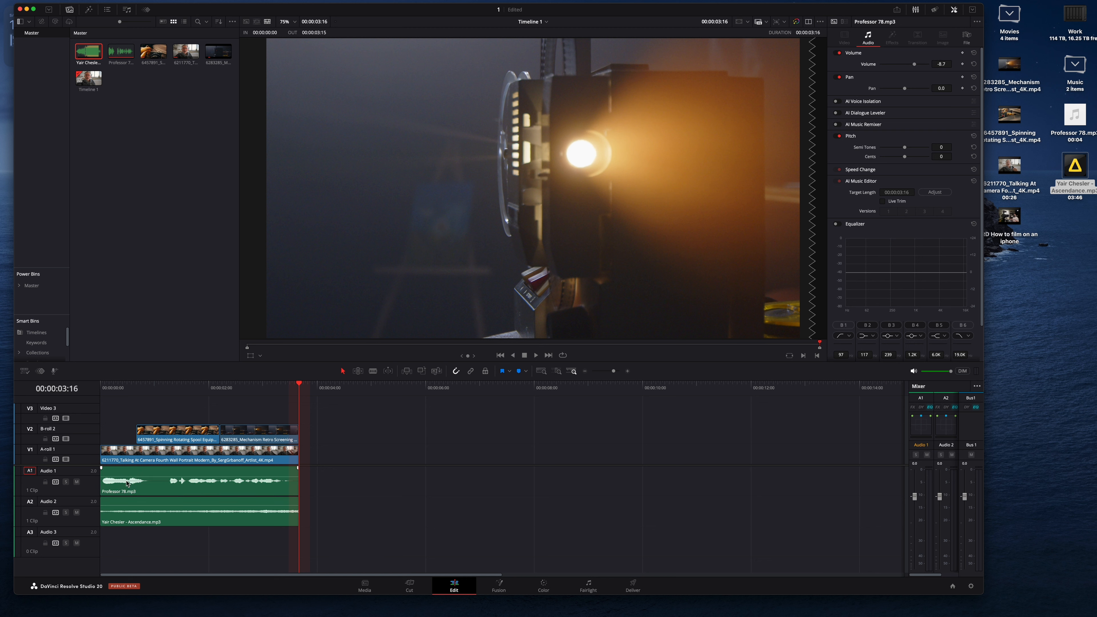
Step: Select the Professor 78.mp3 dialogue clip, set its volume to about -0.8 dB and play the edit
left_click(152, 514)
left_click_drag(918, 65, 916, 66)
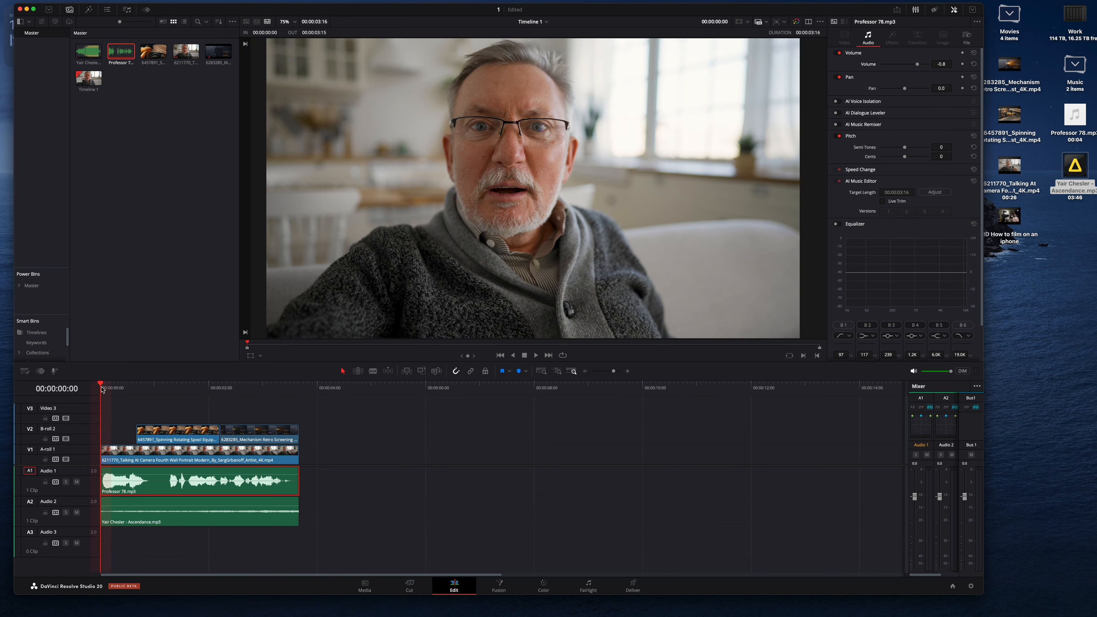
key("space")
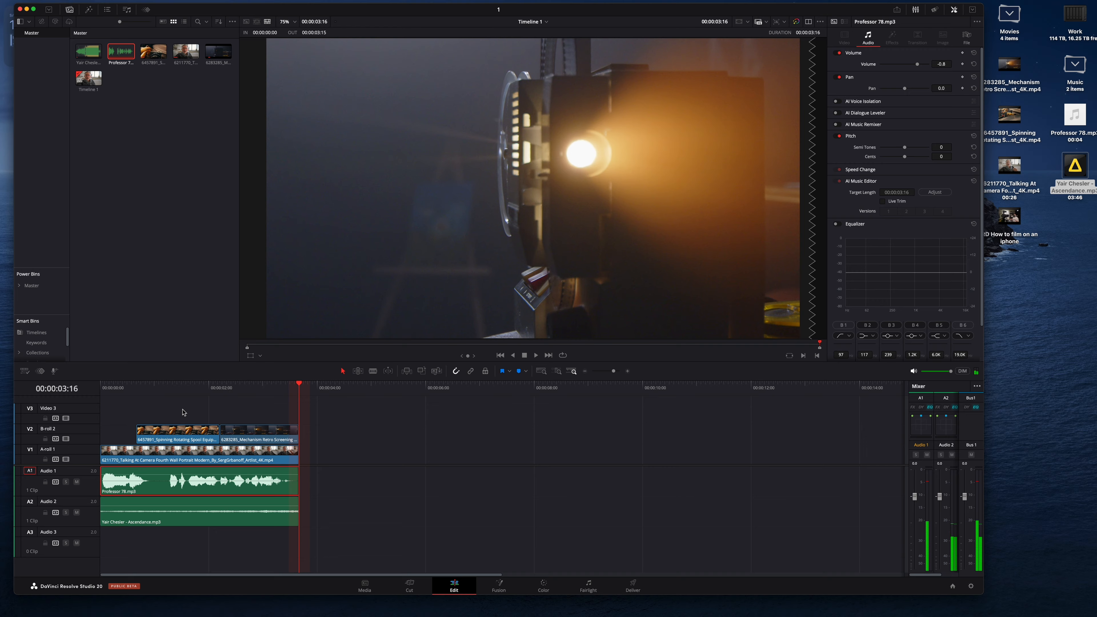
Step: Add a Cross Dissolve transition at the cut between the two B-roll clips and play it back
left_click(198, 386)
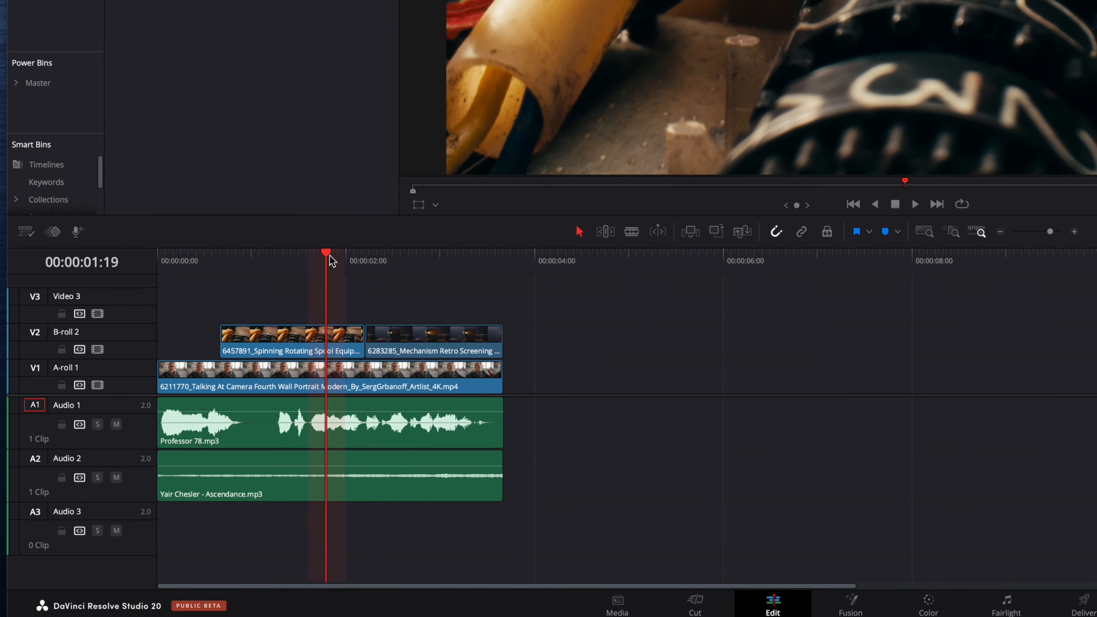
left_click_drag(358, 241, 332, 241)
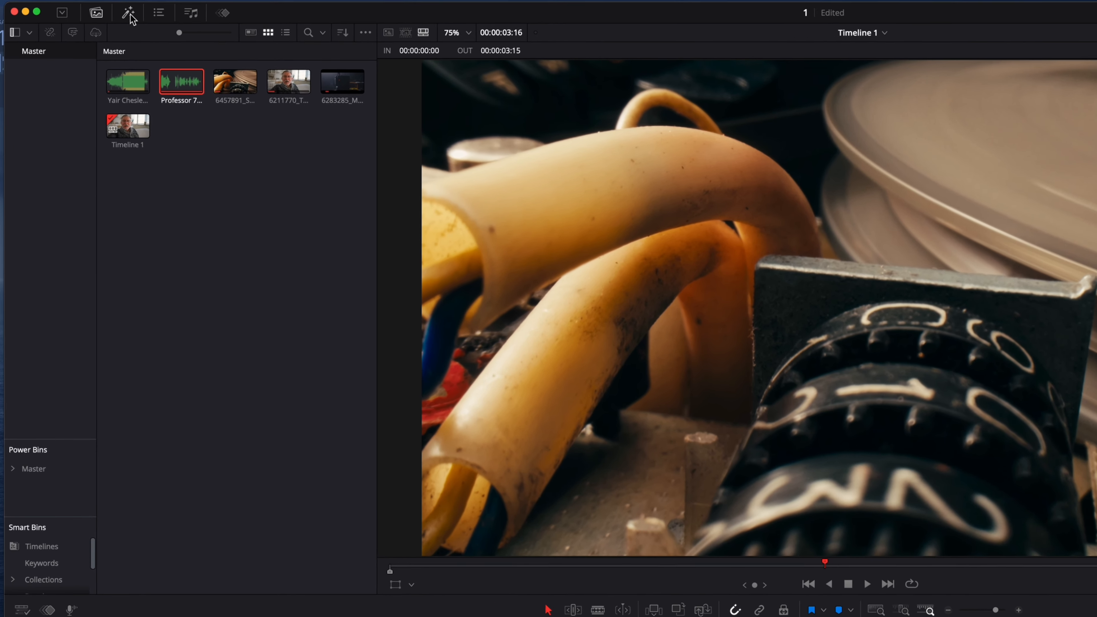
left_click(100, 10)
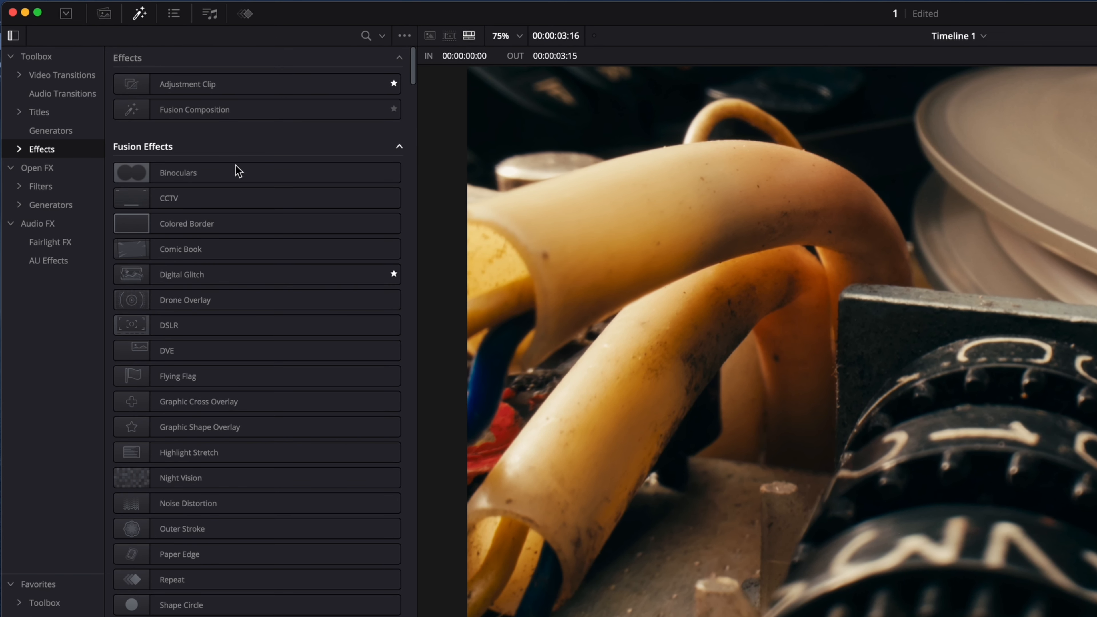
left_click(61, 75)
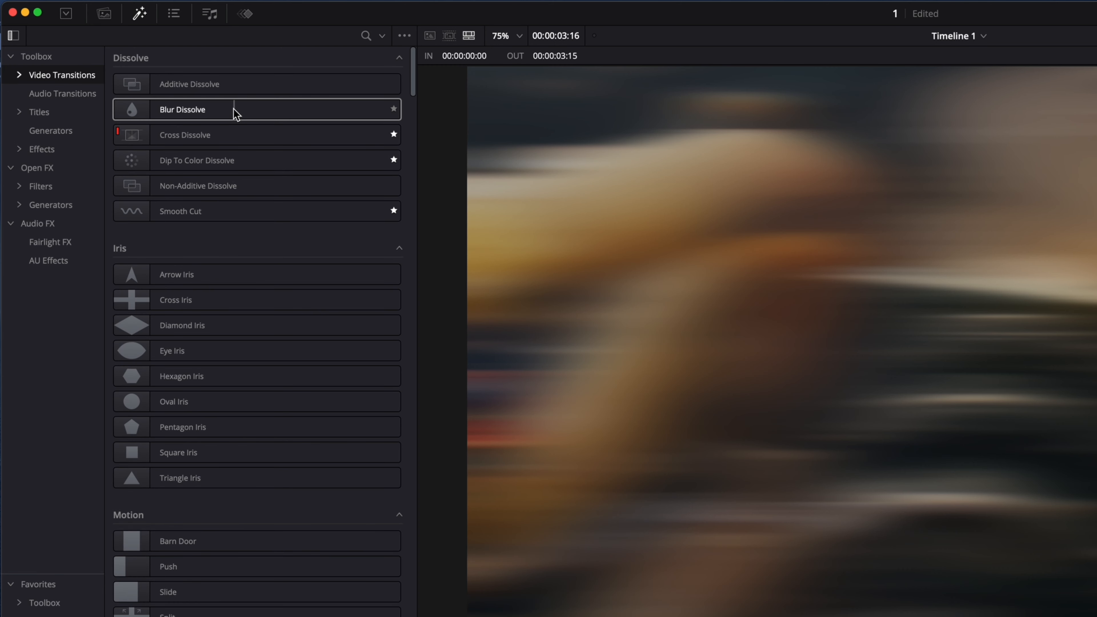
left_click(237, 137)
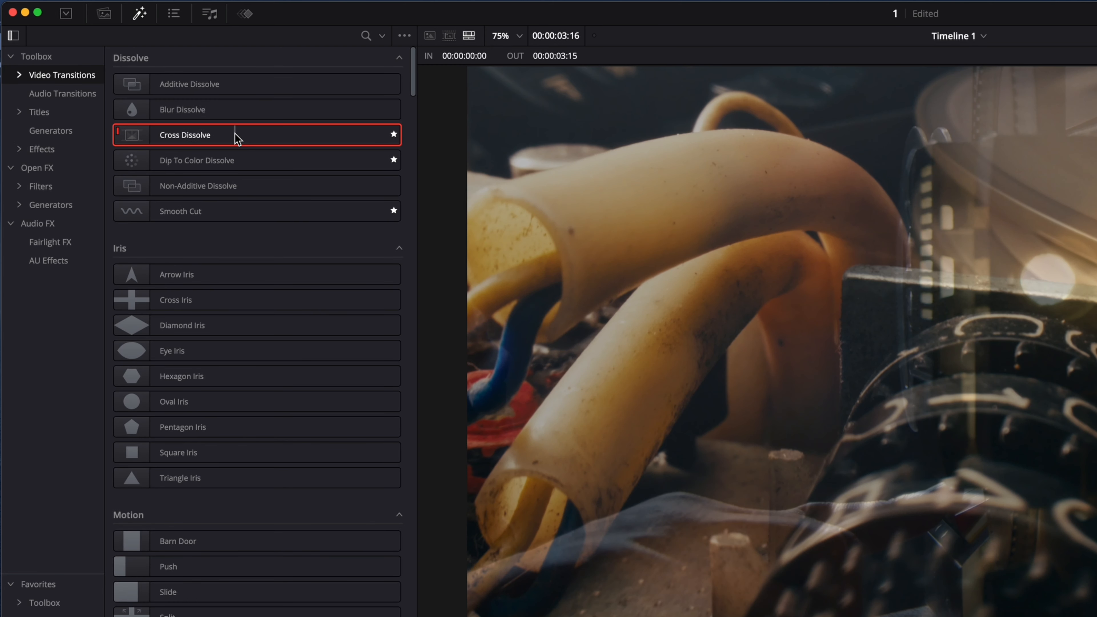
left_click_drag(236, 138, 220, 440)
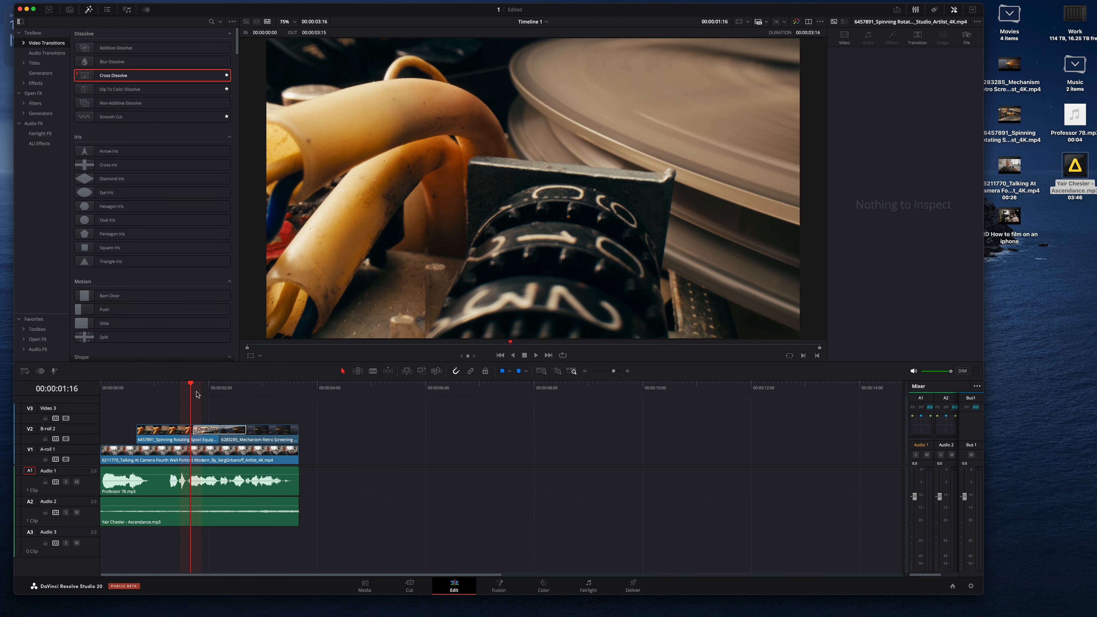
left_click(177, 390)
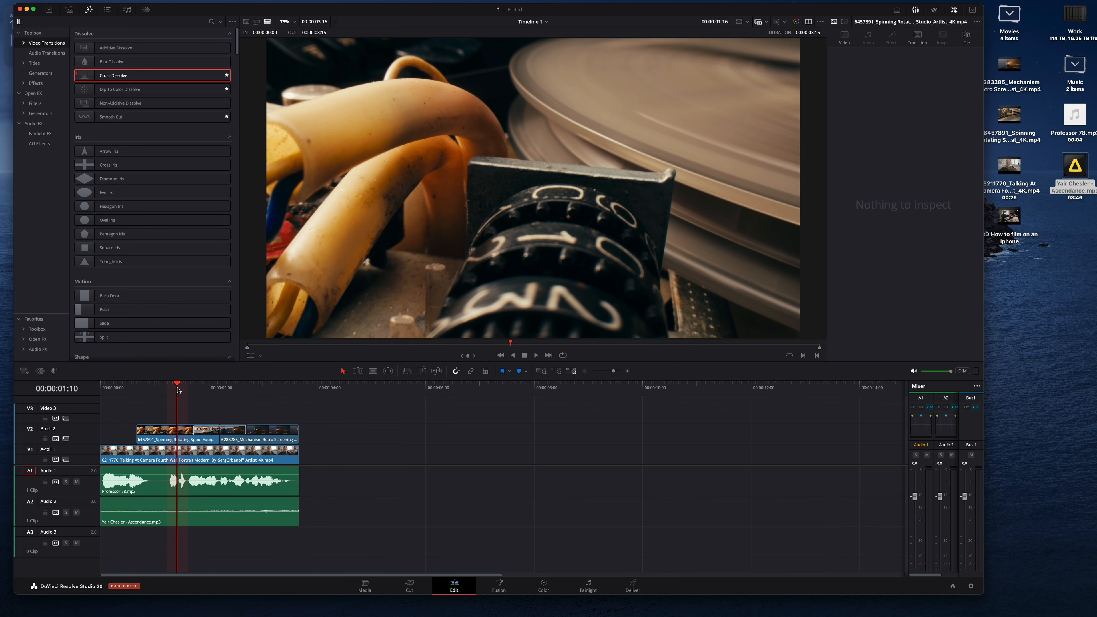
key("space")
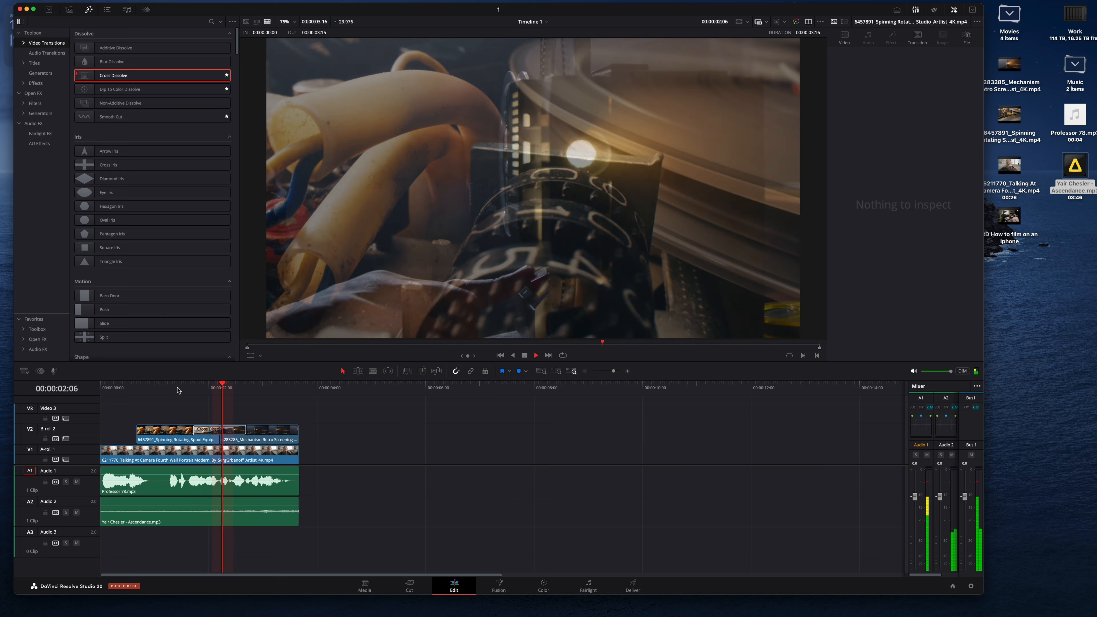
key("space")
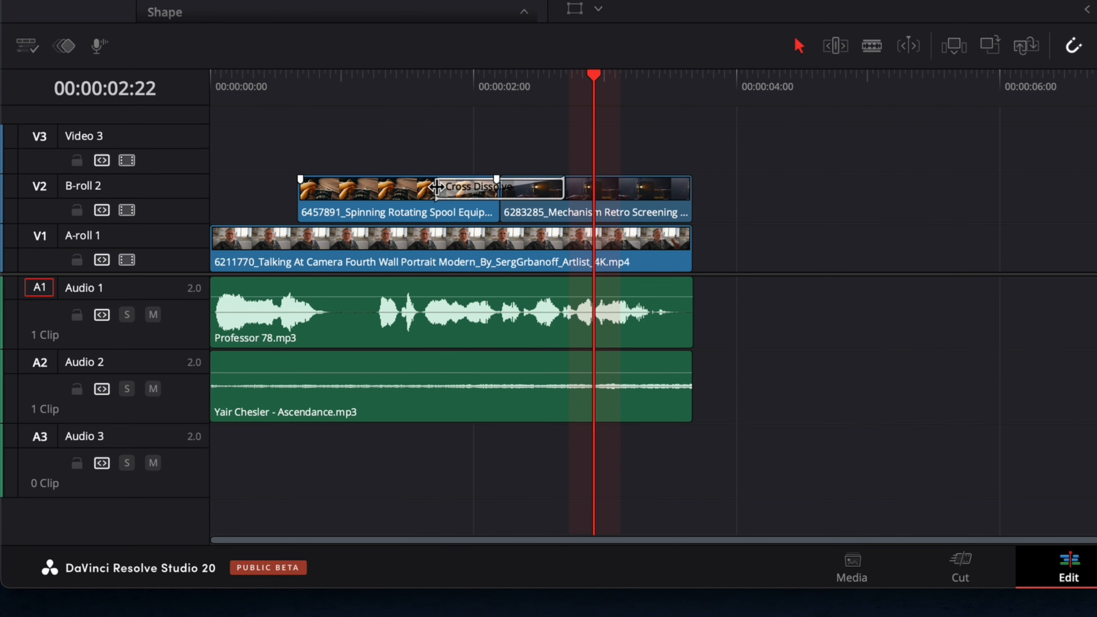
Step: Shorten the cross dissolve to about 0.4 seconds and play the transition back
left_click_drag(436, 187, 475, 187)
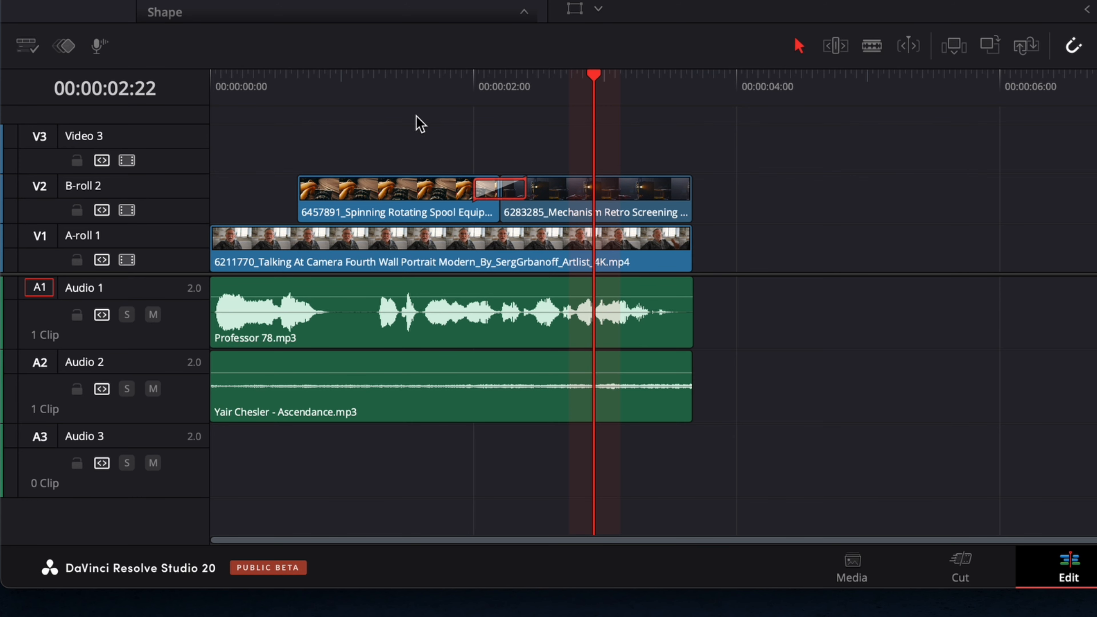
left_click(397, 101)
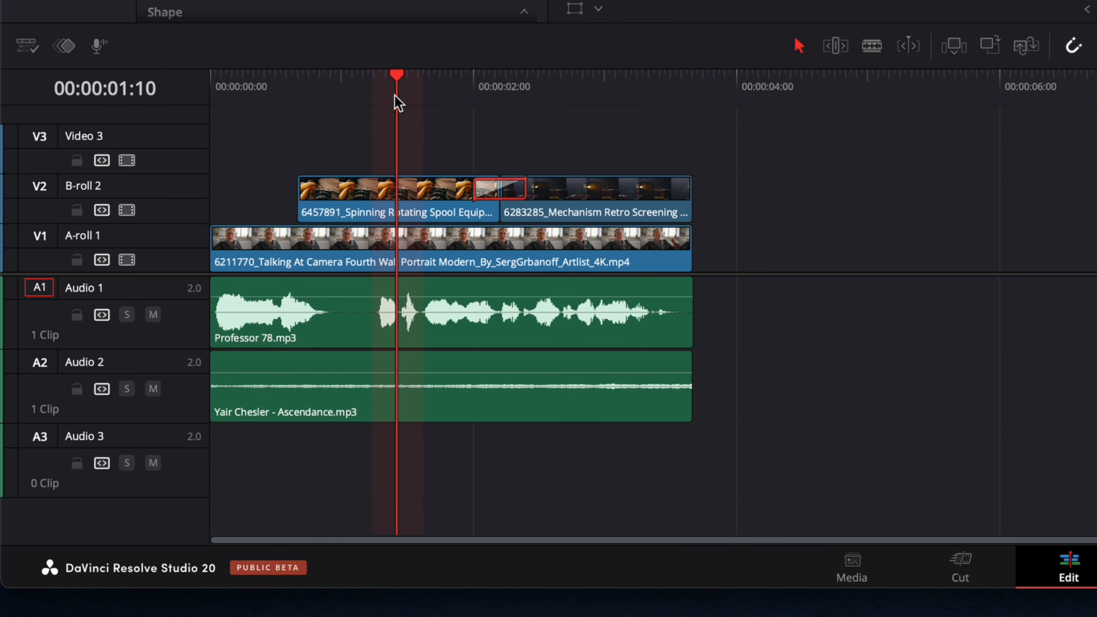
key("space")
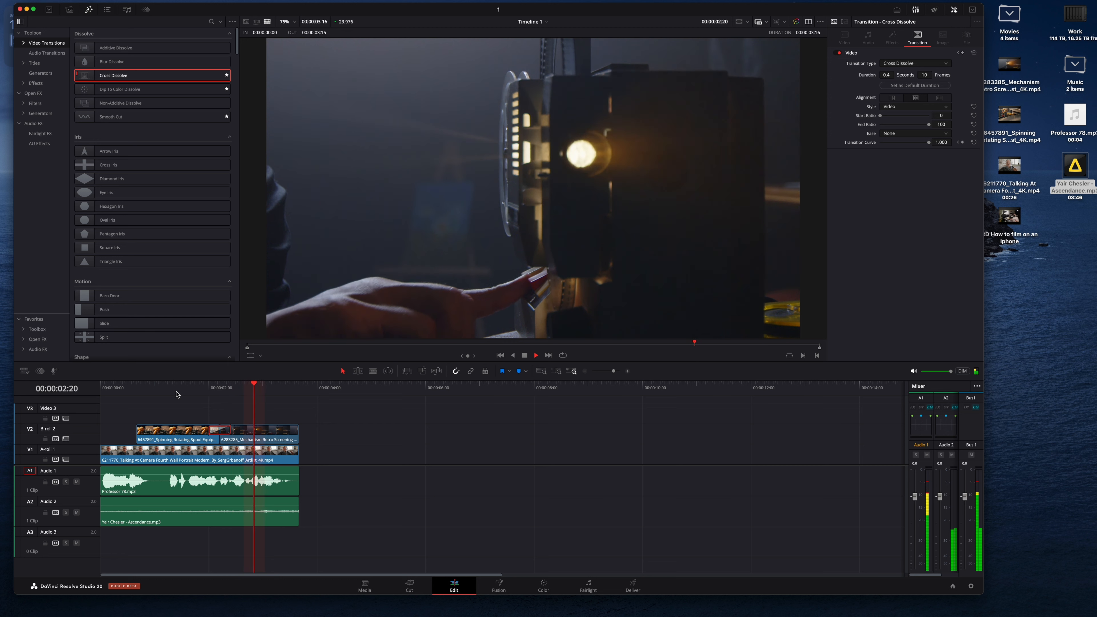
key("space")
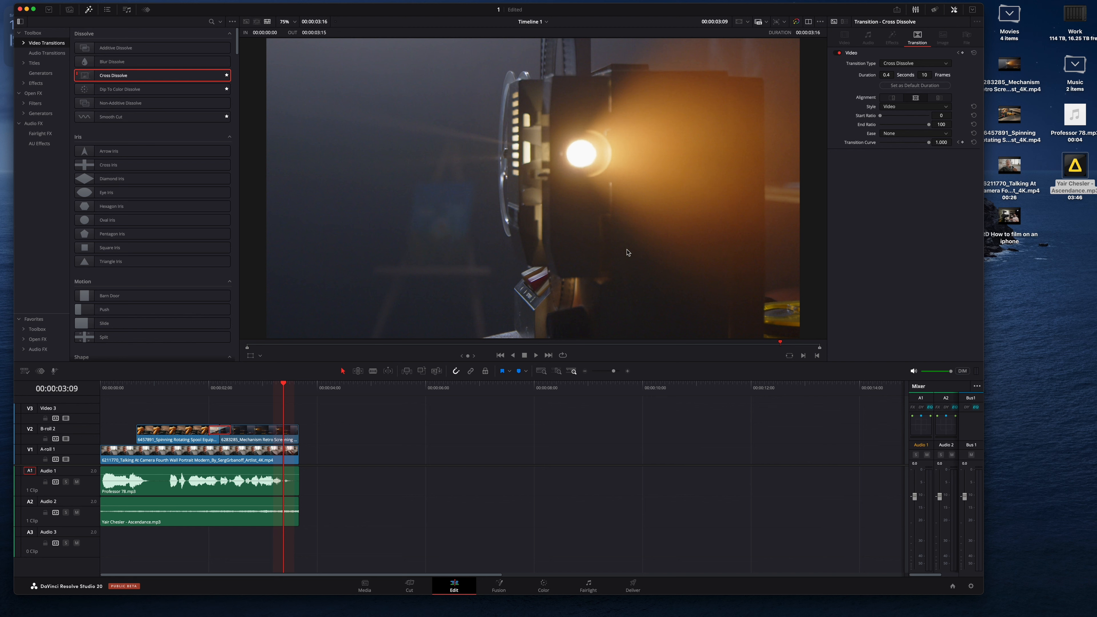
Step: Add a Text title to Video 3 near 2 seconds and trim its end to the end of the A-roll
left_click(34, 63)
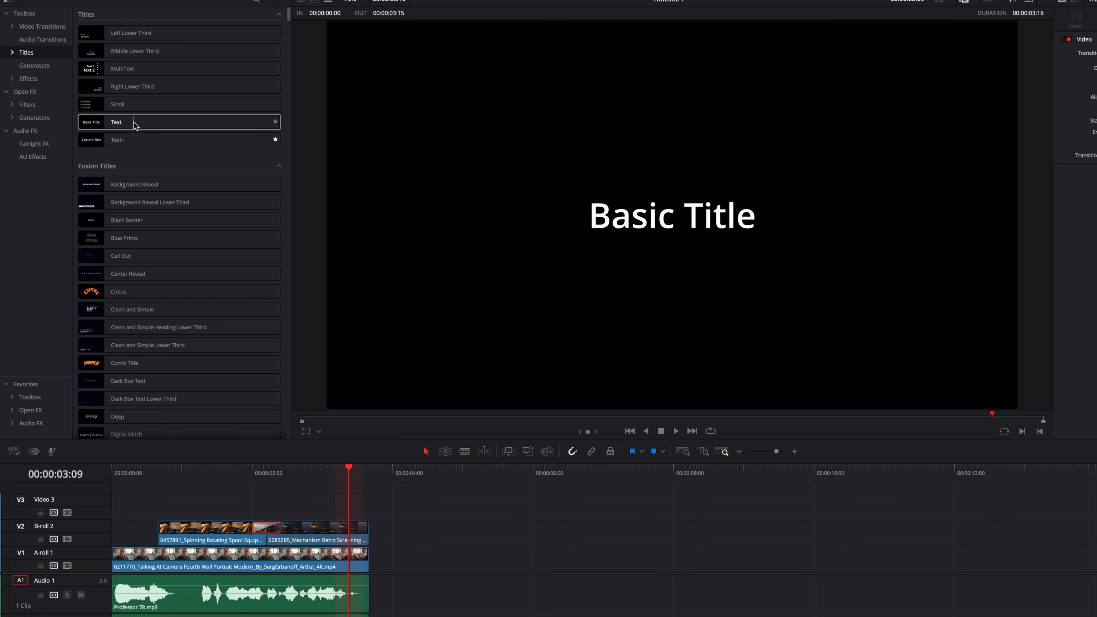
left_click_drag(135, 126, 288, 522)
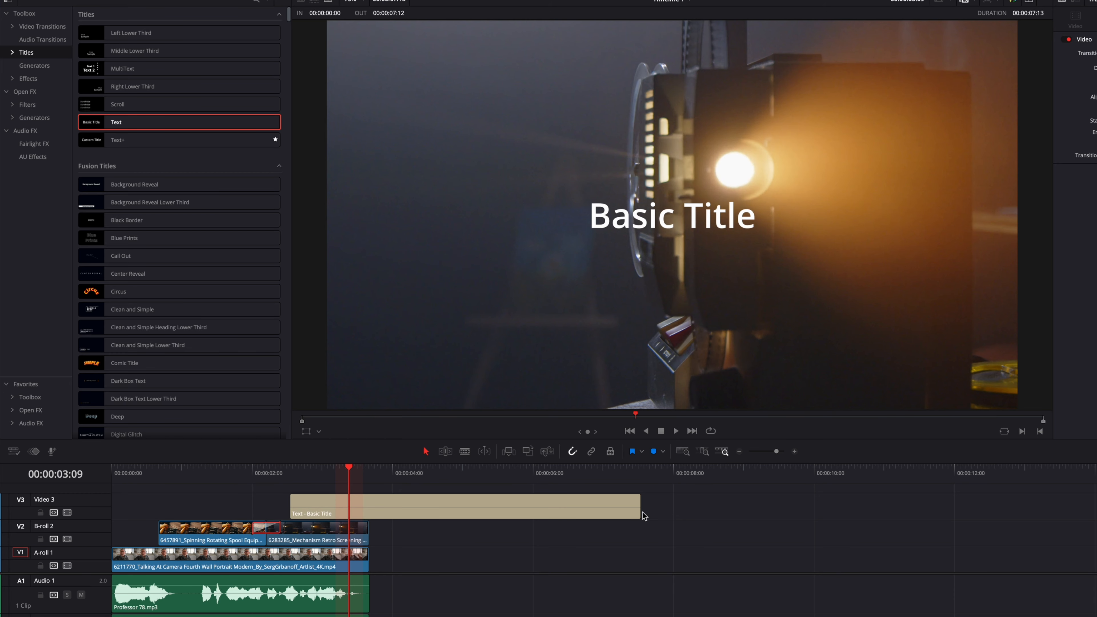
left_click_drag(639, 509, 369, 510)
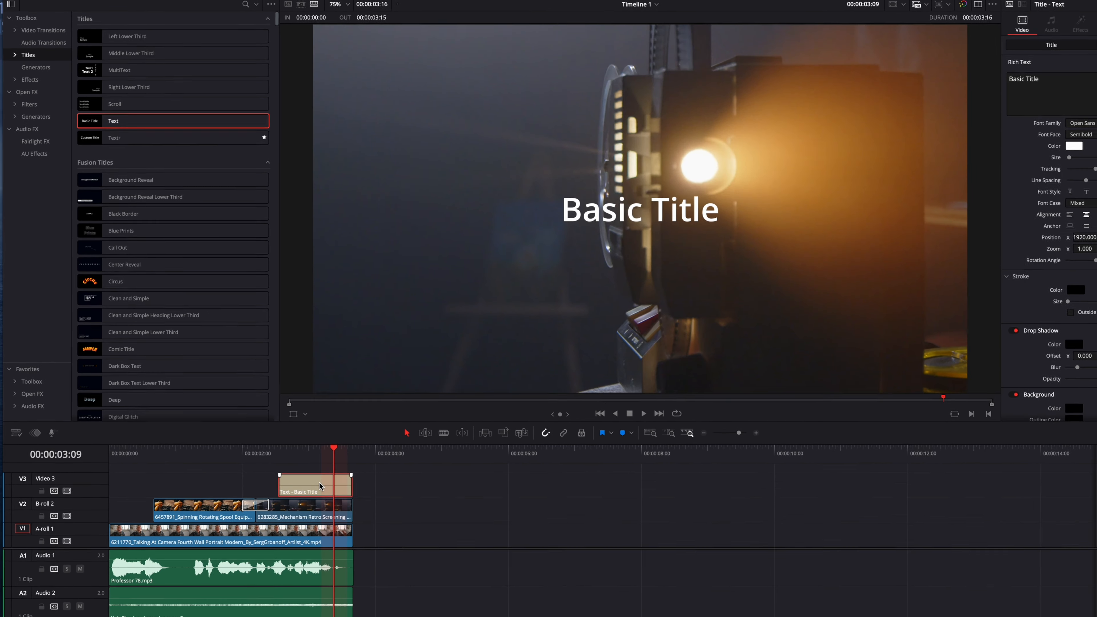
Step: Change the title's text to Film
double_click(962, 87)
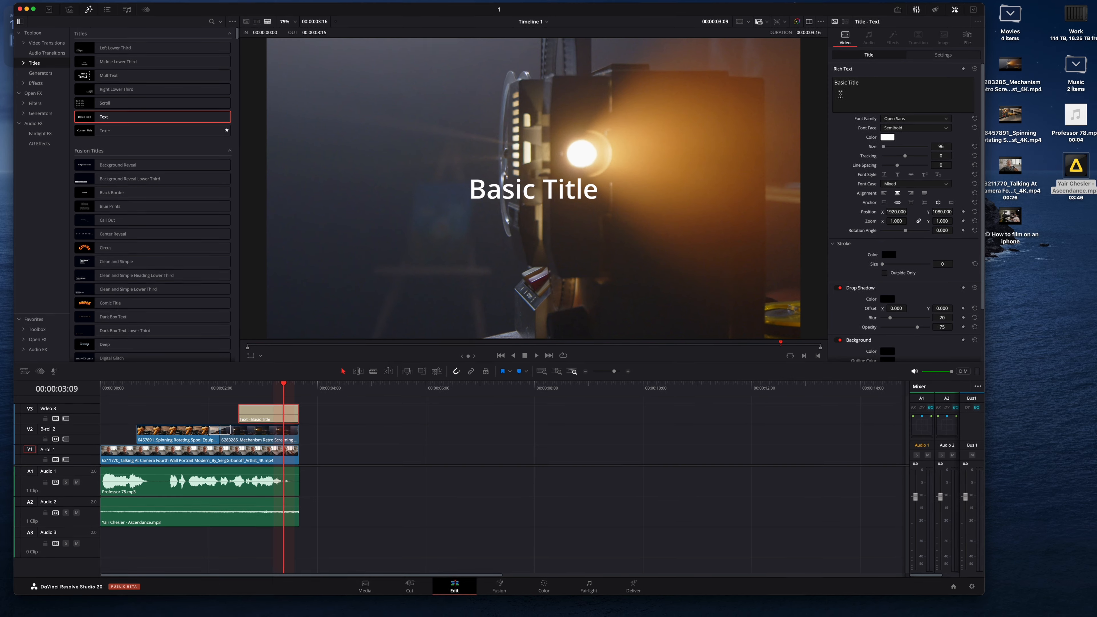
triple_click(845, 88)
type("Film")
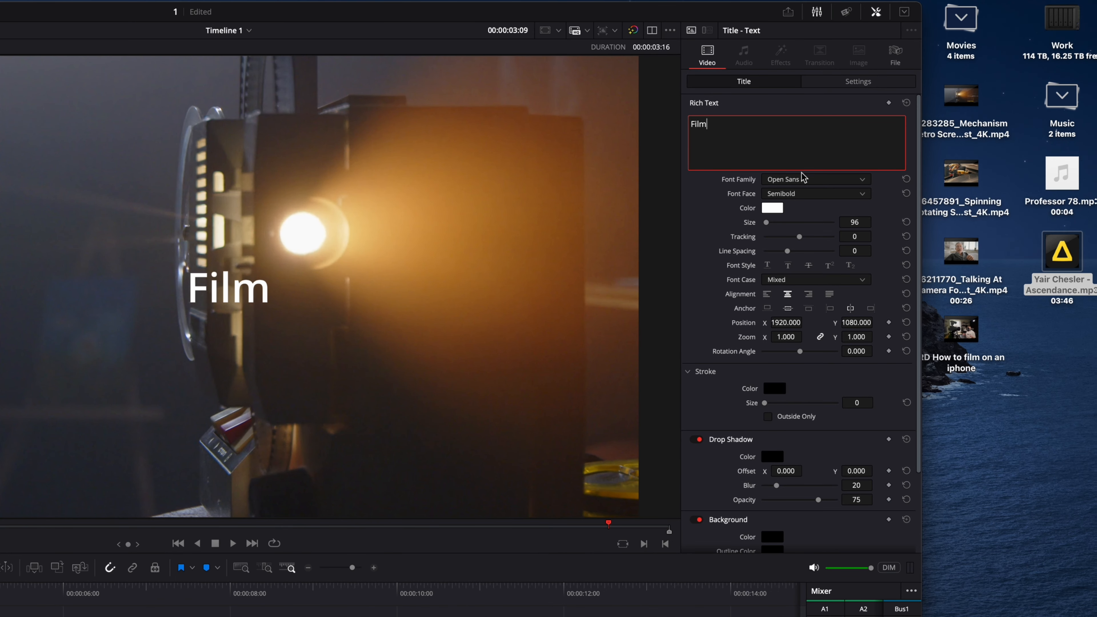
Step: Set the title's font family to Oranienbaum and its size to 272
left_click(797, 180)
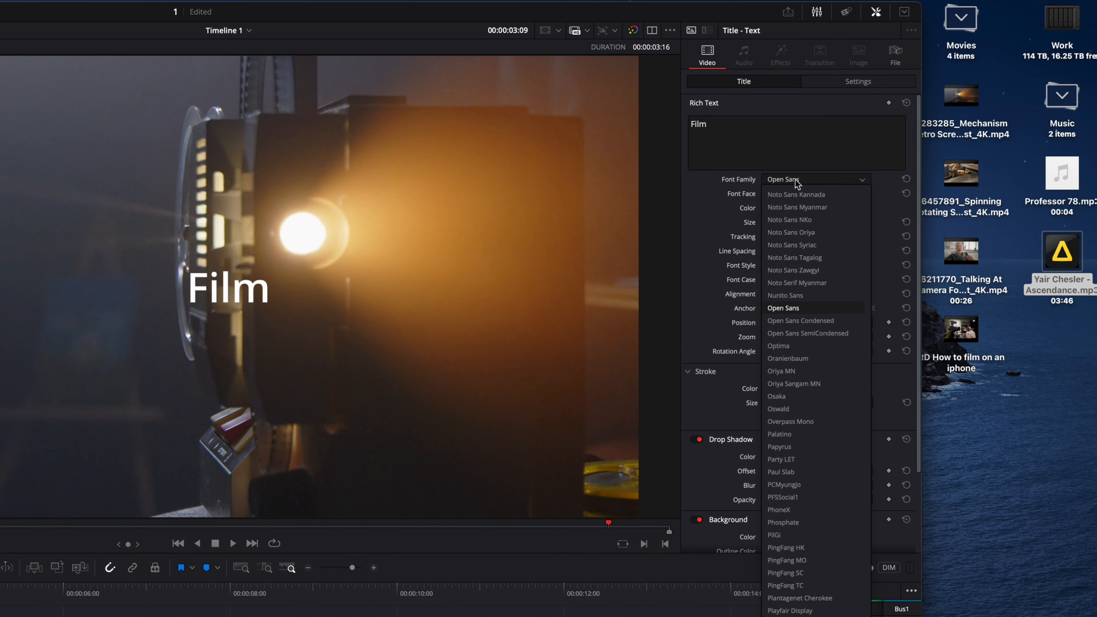
left_click(816, 362)
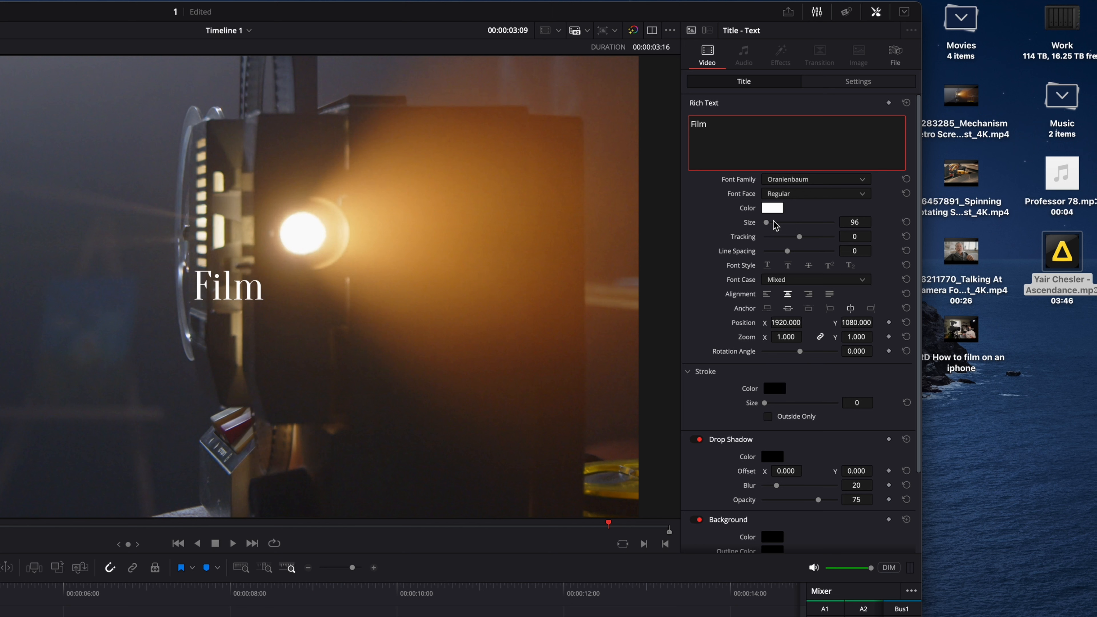
left_click_drag(767, 223, 770, 228)
Step: Position the title at X 3059 and Y 1299, beside the projector lens
left_click_drag(784, 323, 806, 322)
left_click_drag(404, 470, 580, 449)
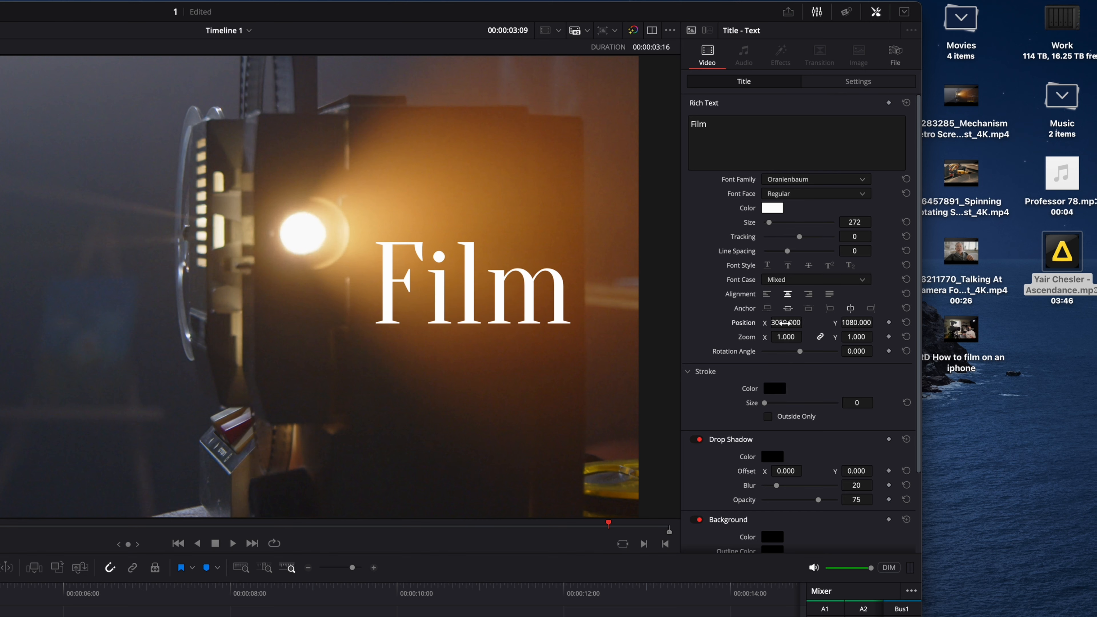
left_click_drag(850, 323, 854, 323)
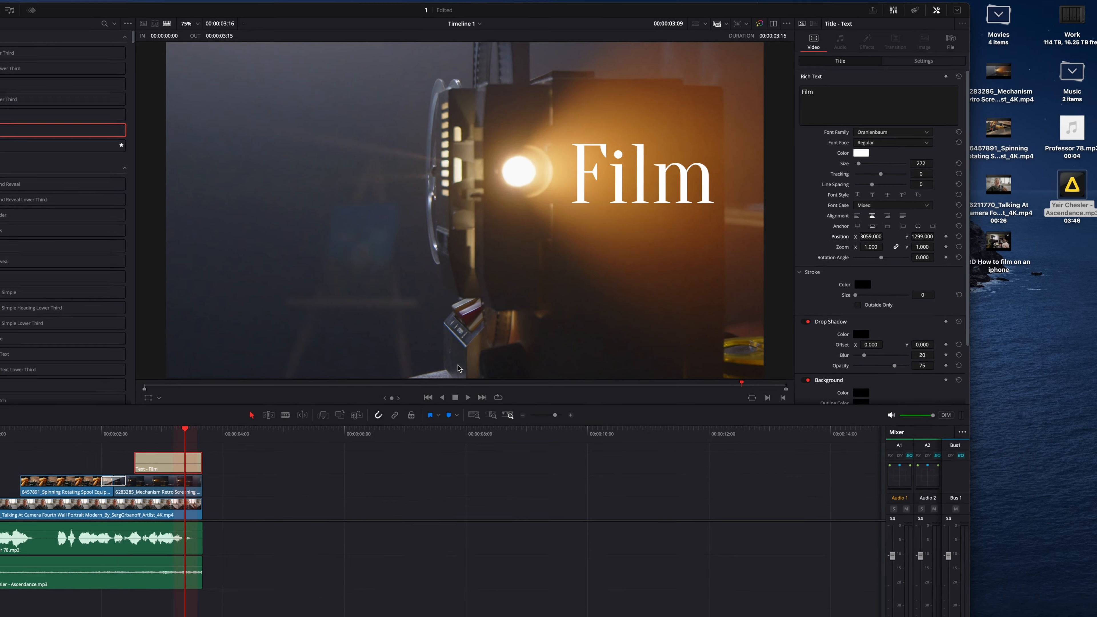
left_click(476, 415)
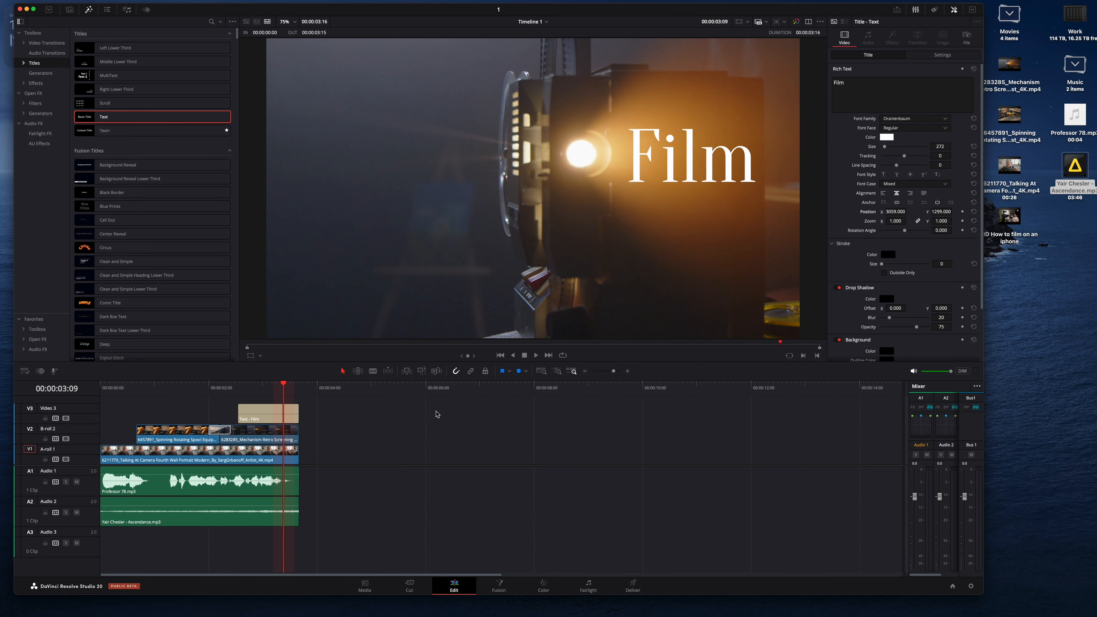
Step: Add a short fade-in to the start of the Film title clip
left_click_drag(231, 388, 214, 389)
key("space")
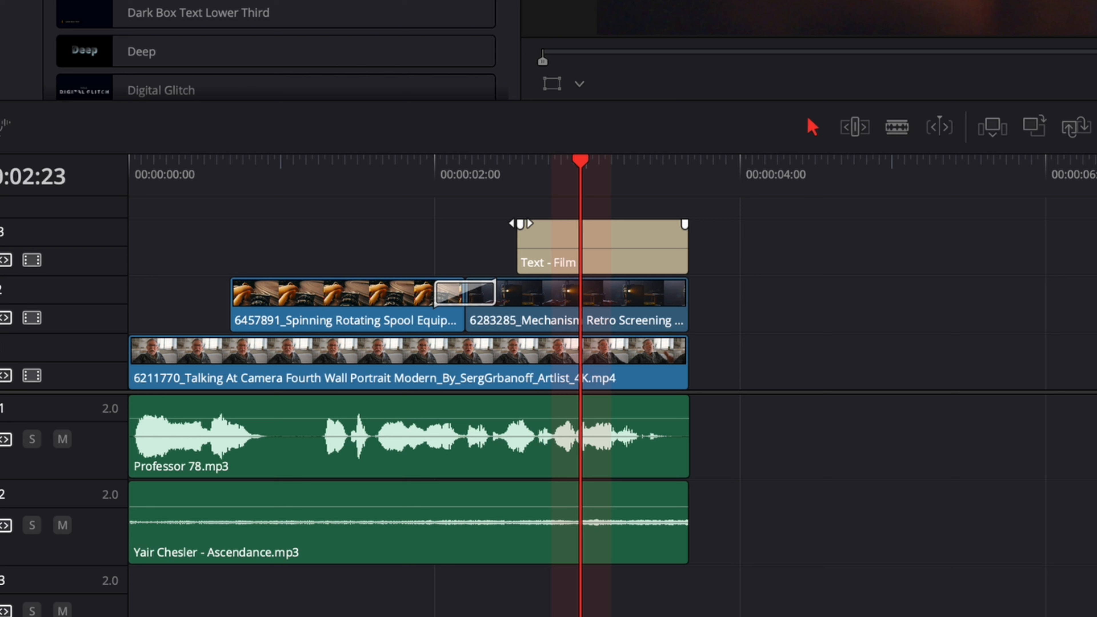
left_click_drag(520, 223, 542, 225)
left_click(516, 169)
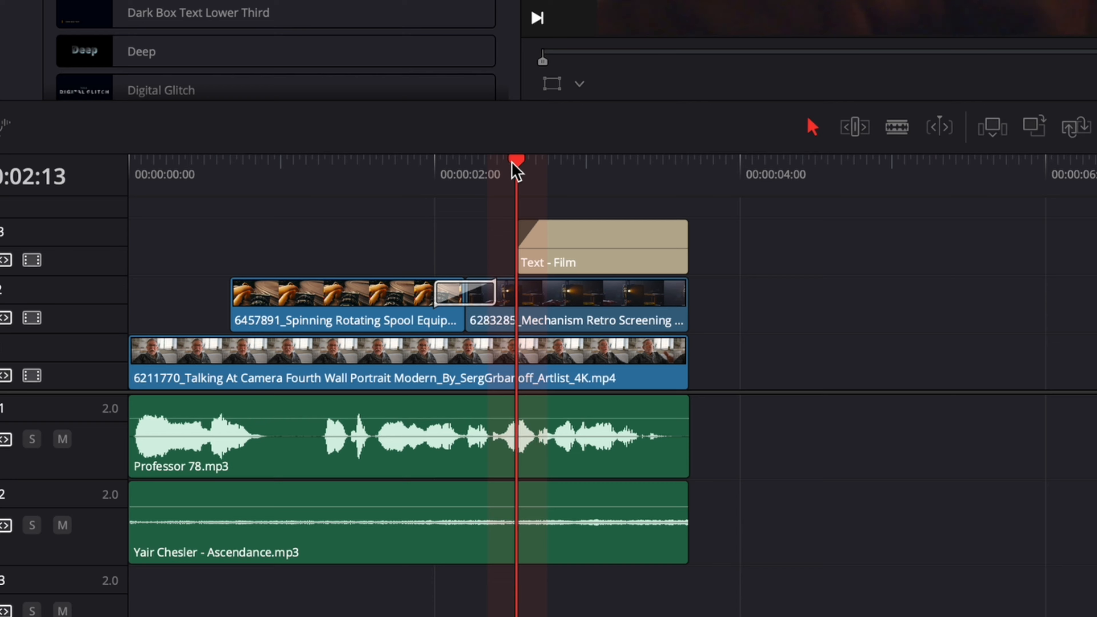
Step: Step frame by frame through the title's fade-in to check it
key("Right")
key("Right")
key("Right")
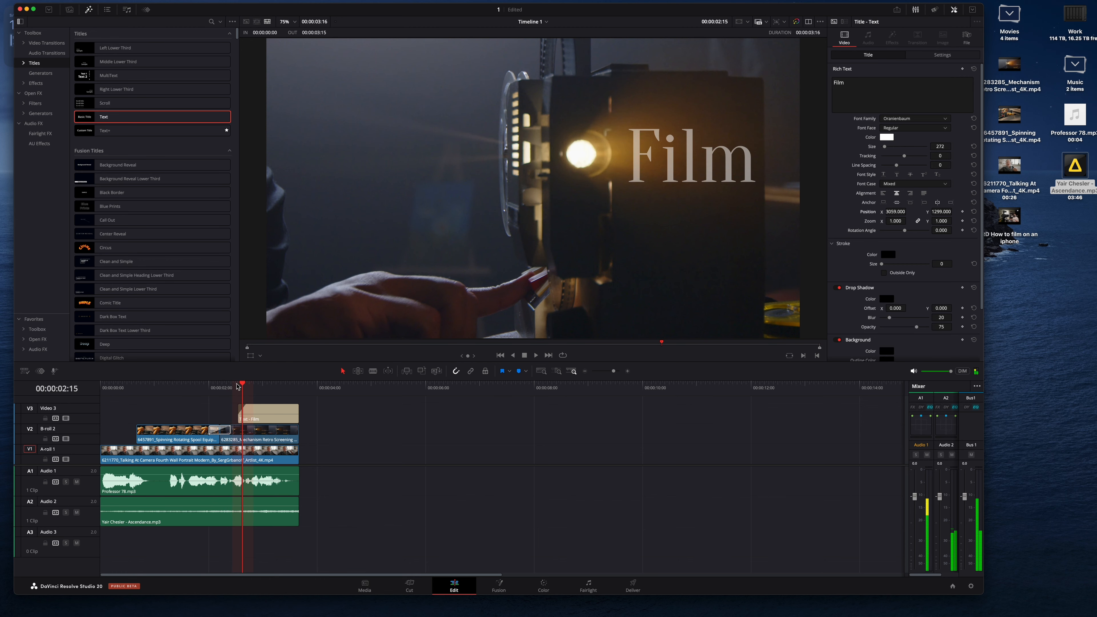
key("Right")
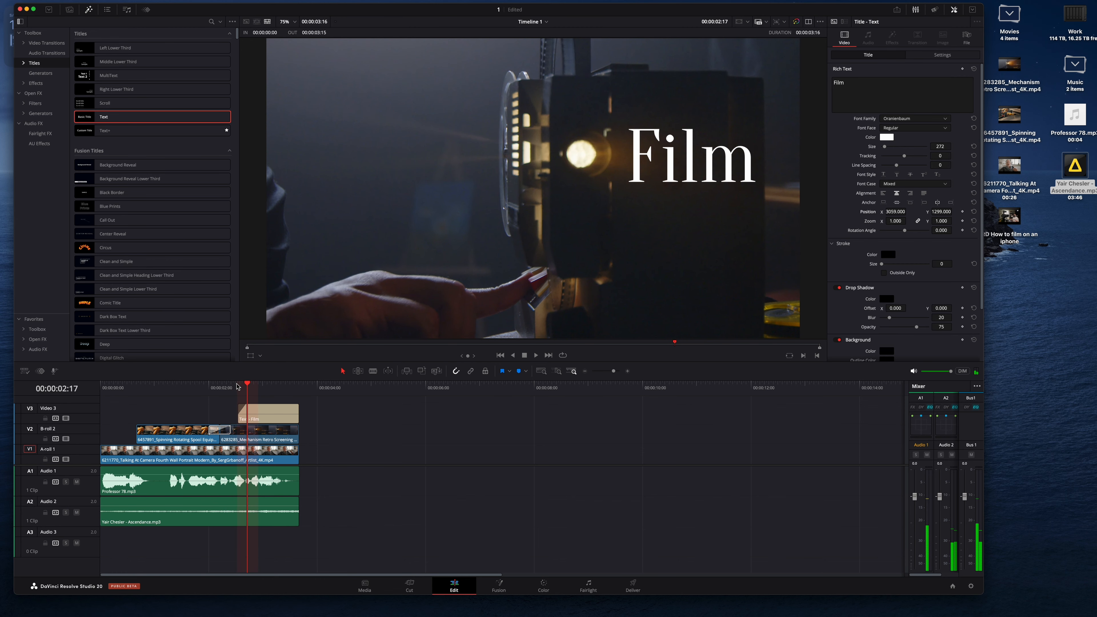
left_click(237, 386)
key("Right")
key("Right")
key("Right")
key("Right")
key("Right")
key("Right")
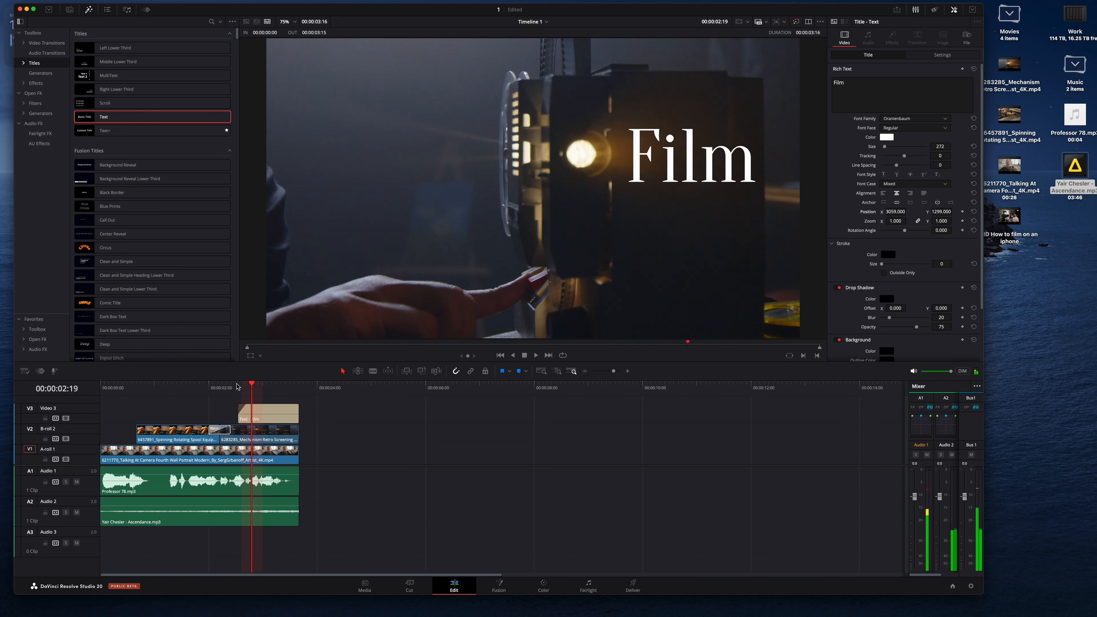
key("Right")
key("Right")
key("Right")
key("Right")
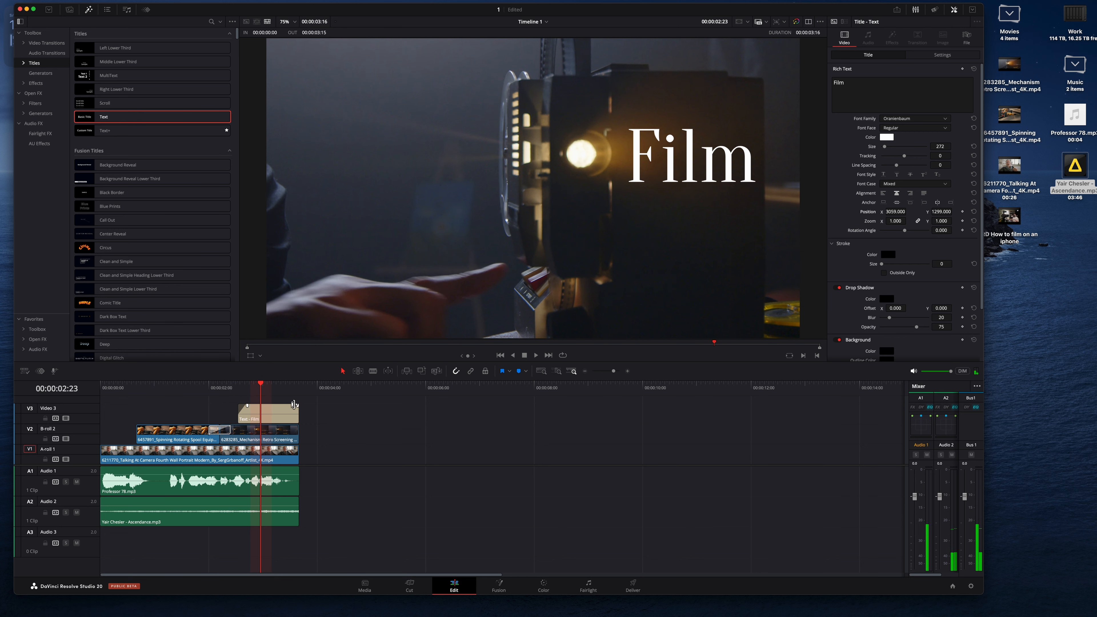
Step: Add a fade-out to the end of the title clip and play the edit from 2 seconds
left_click_drag(298, 404, 269, 406)
left_click(210, 389)
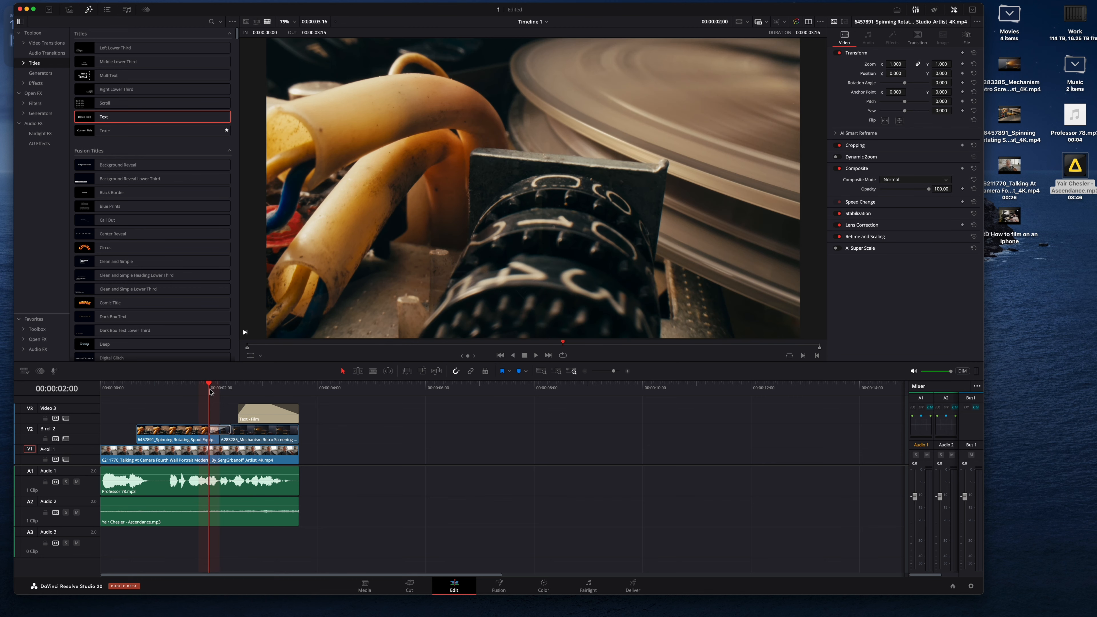
key("space")
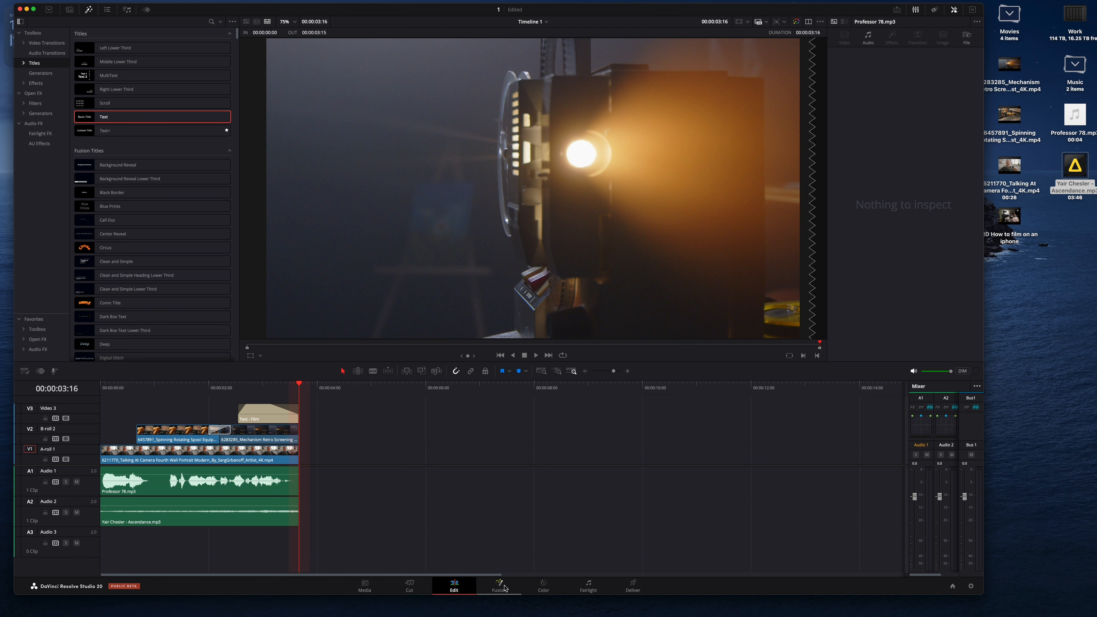
Step: Open the Color page and auto-balance the spinning spool B-roll clip
left_click(545, 587)
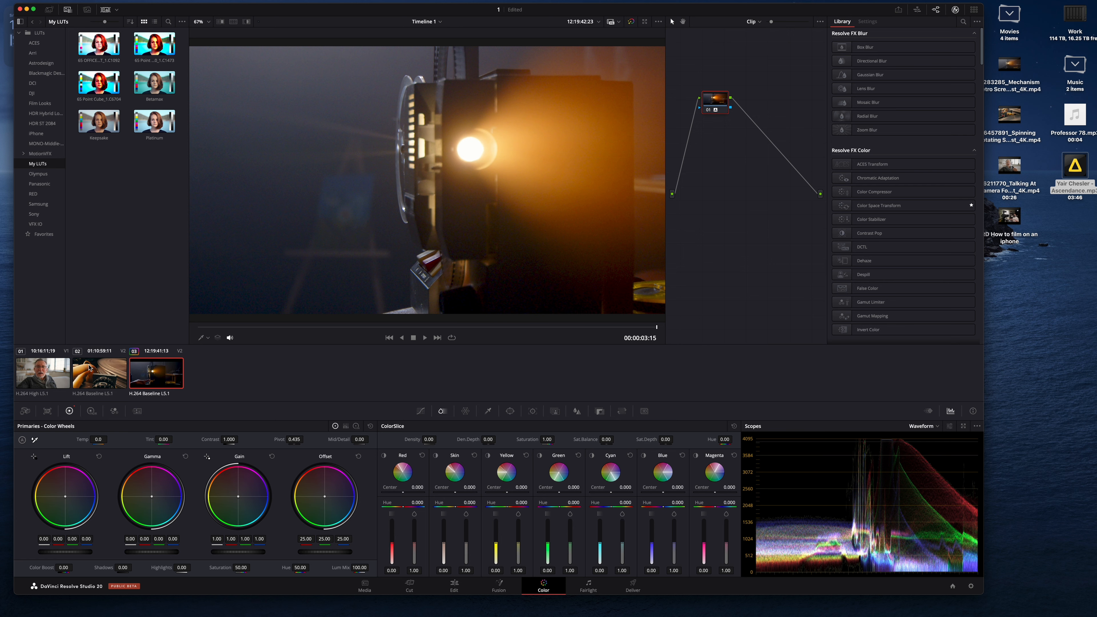
left_click(89, 367)
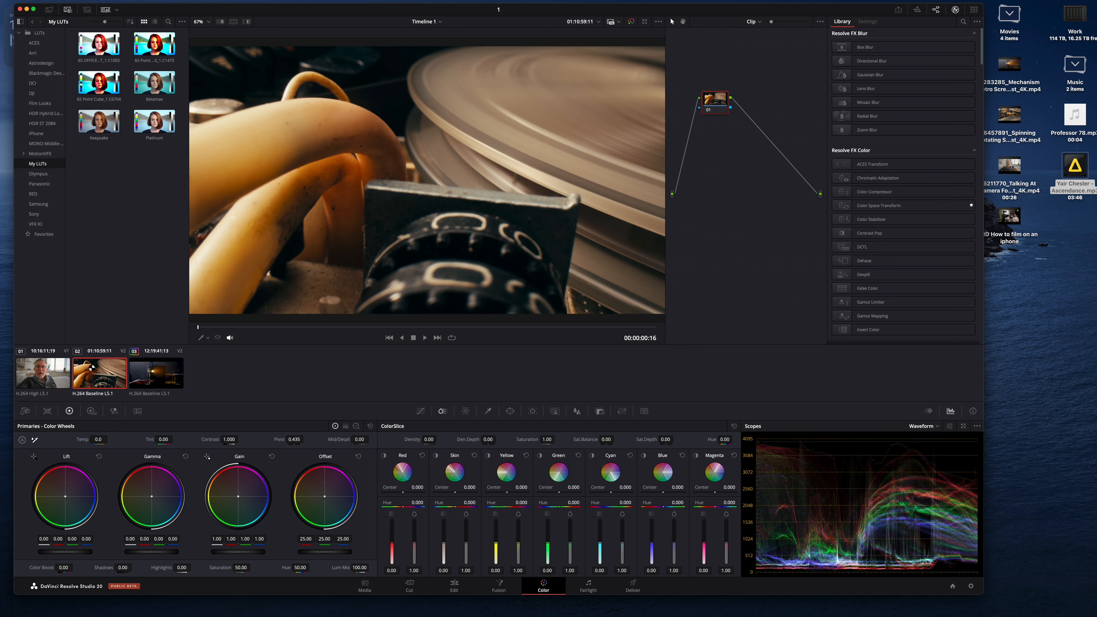
left_click(21, 440)
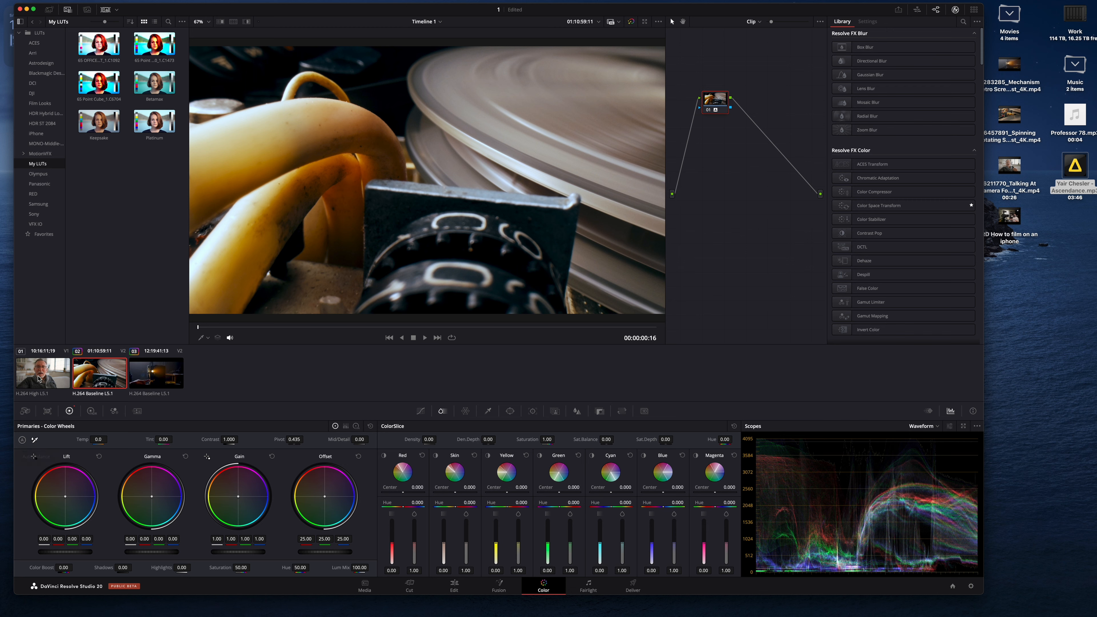
Step: Select the talking-head A-roll clip and auto-balance its colour
key("Up")
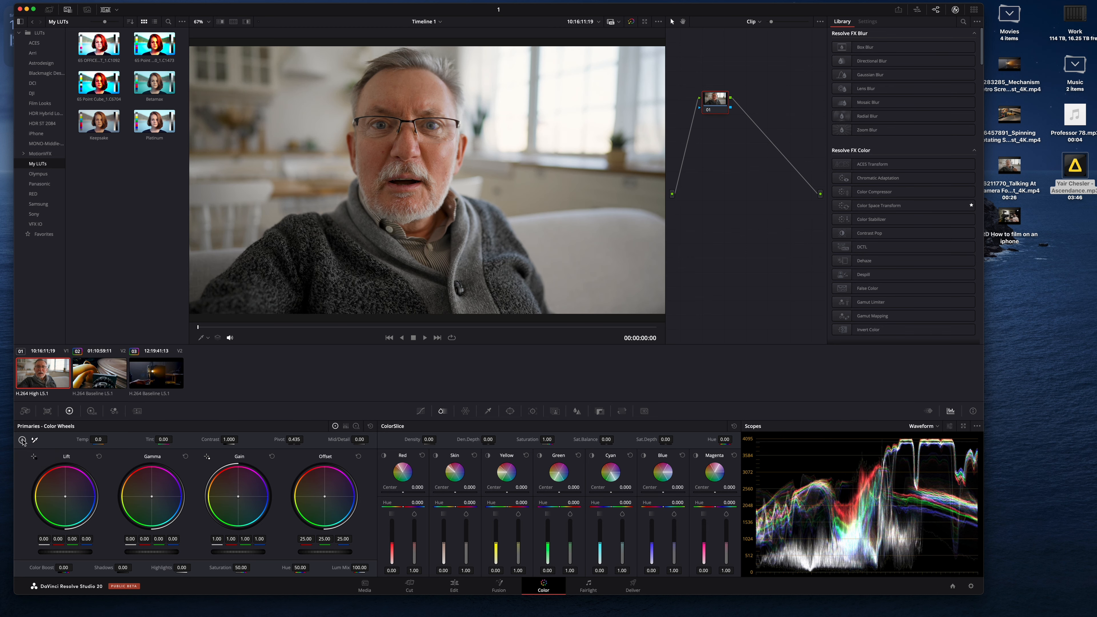
left_click(22, 440)
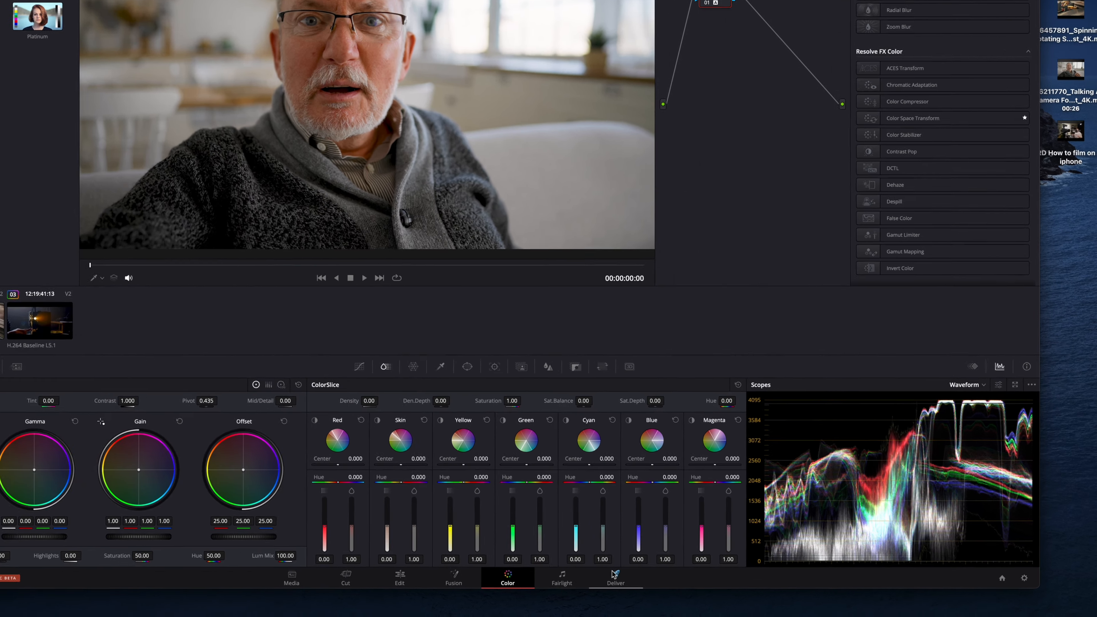
Step: Open the Deliver page and set the export resolution to 1280 x 720 HD 720P and frame rate to 24
left_click(614, 577)
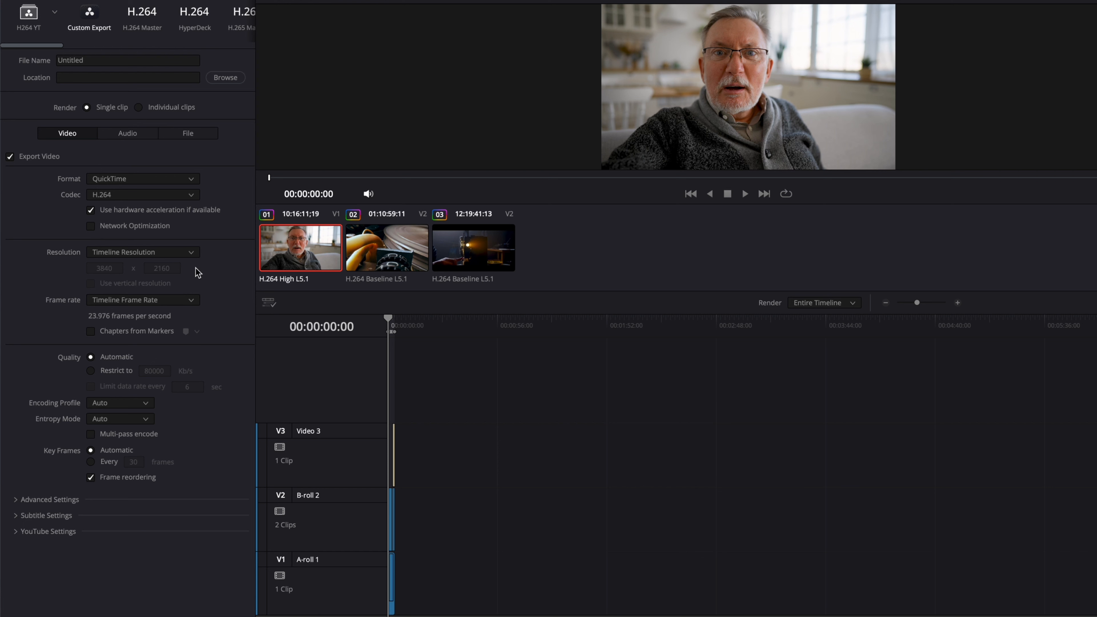
left_click(190, 251)
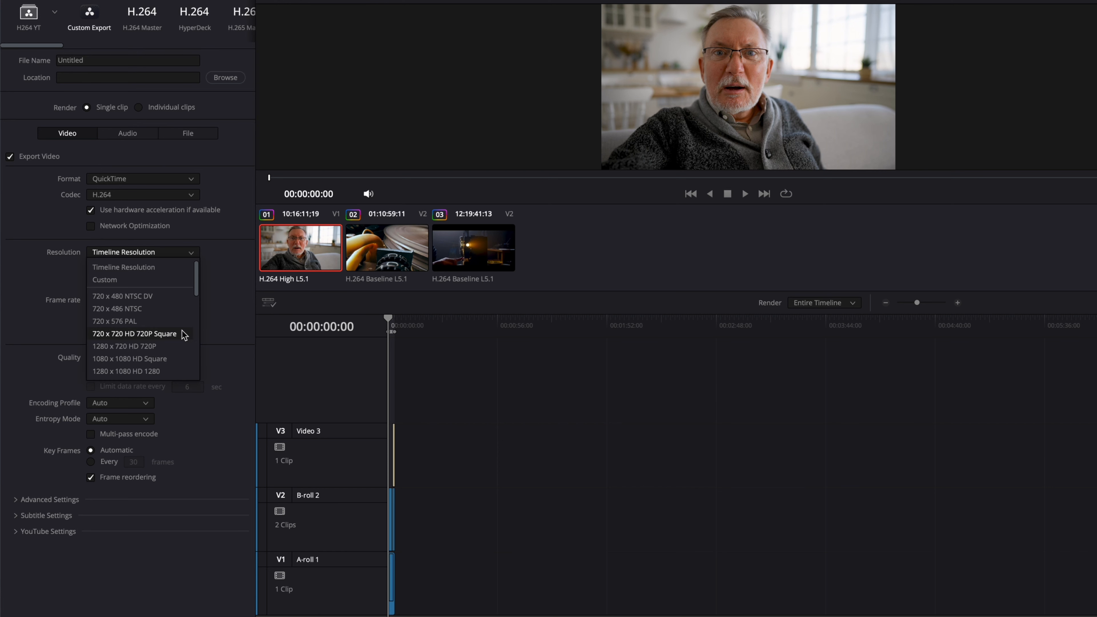
left_click(137, 268)
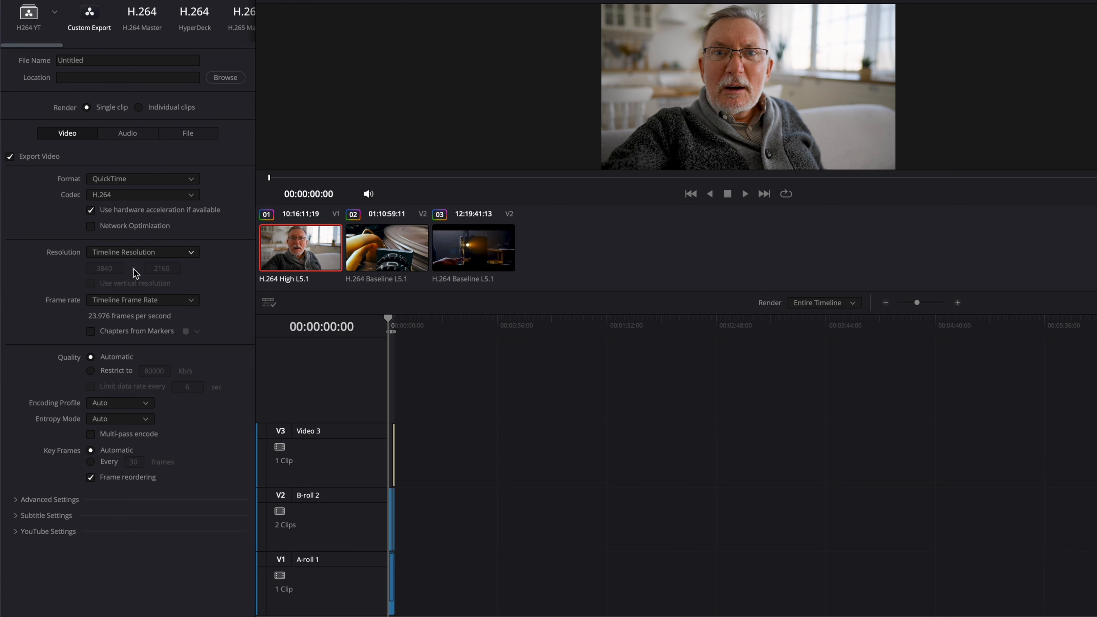
left_click(190, 254)
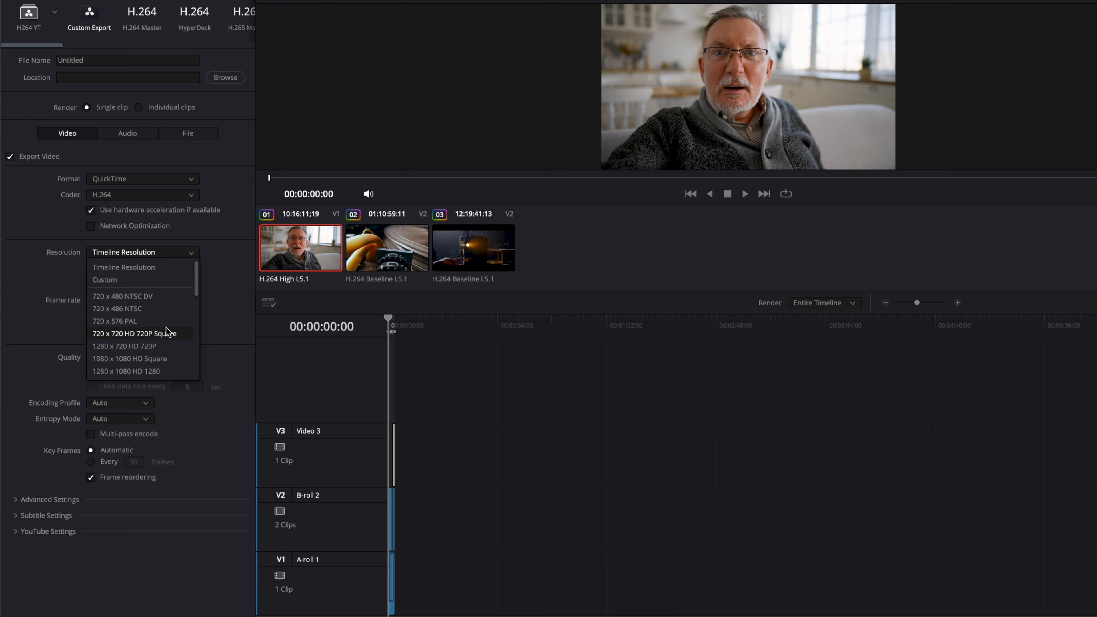
left_click(163, 347)
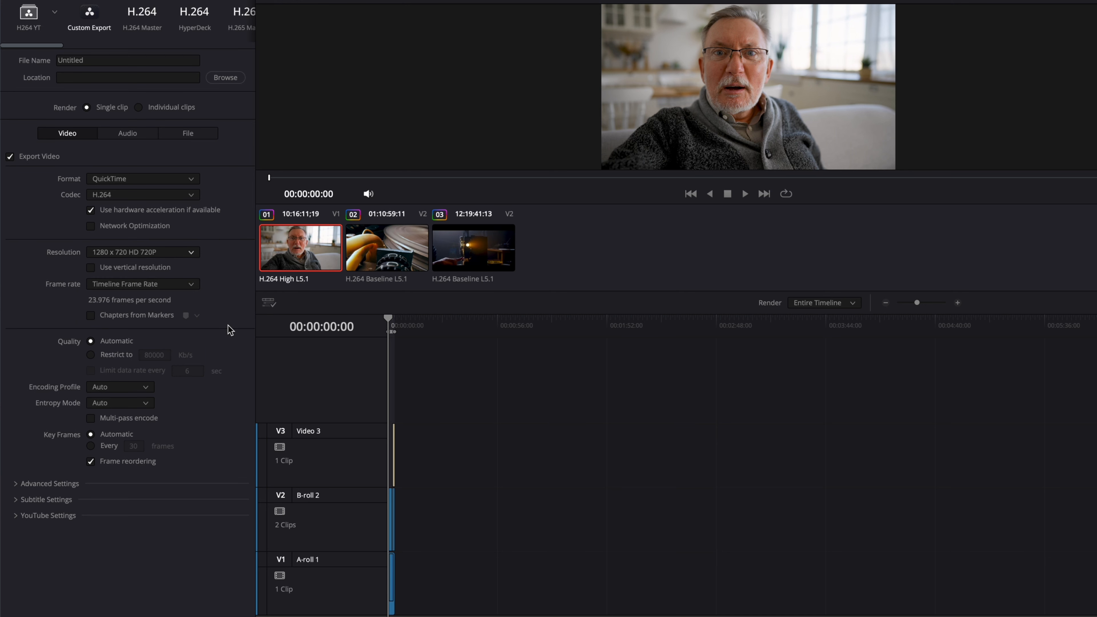
left_click(192, 284)
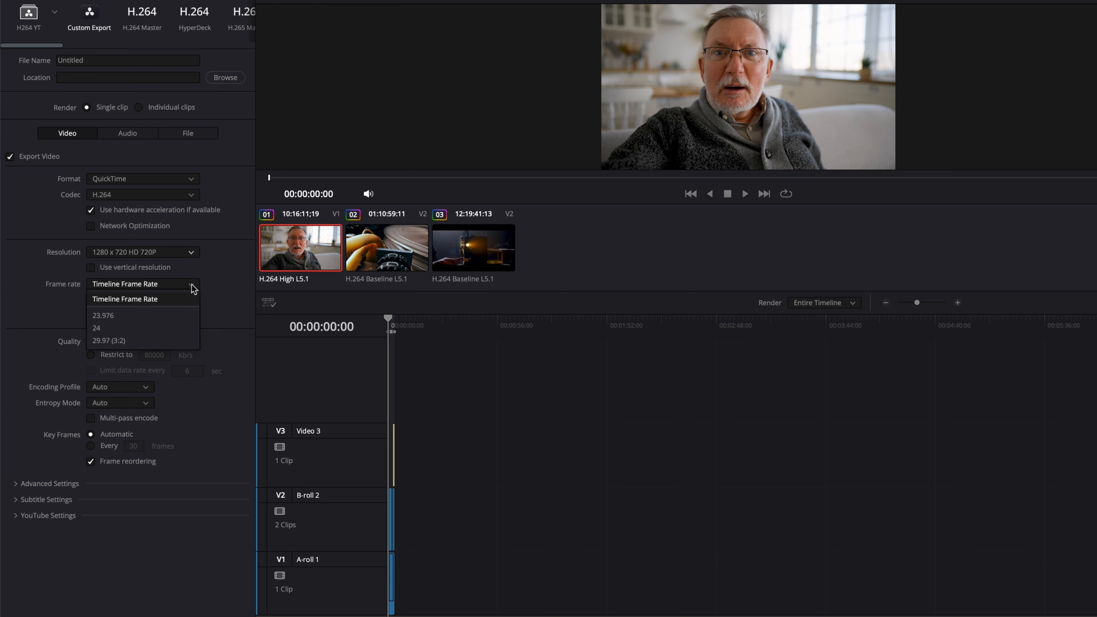
left_click(168, 334)
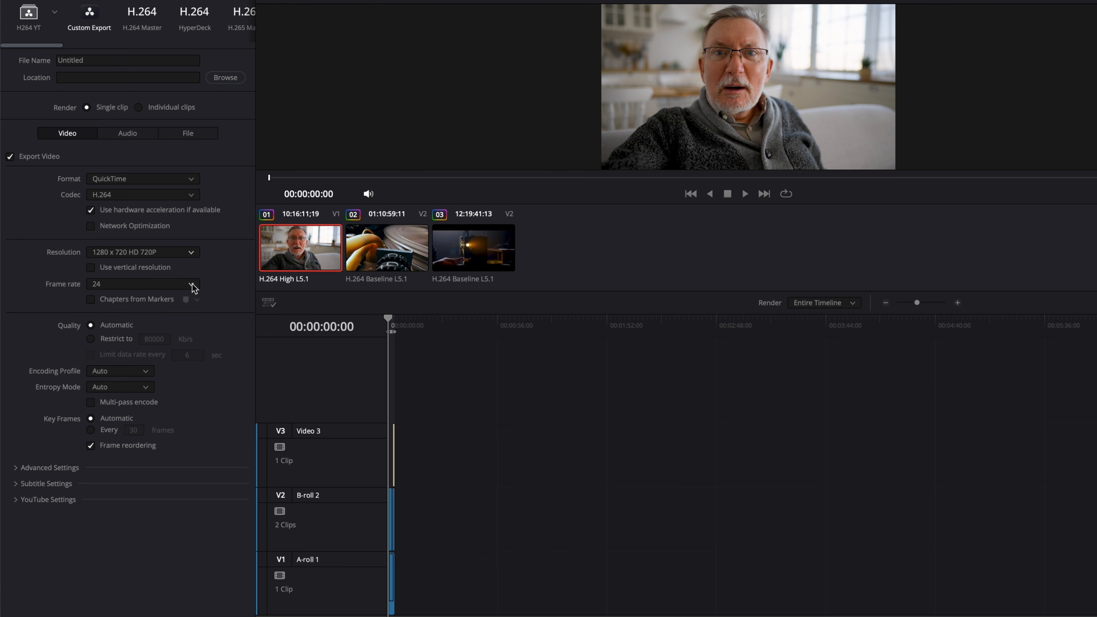
Step: Name the export file 123 and set its location to the Desktop
left_click(160, 59)
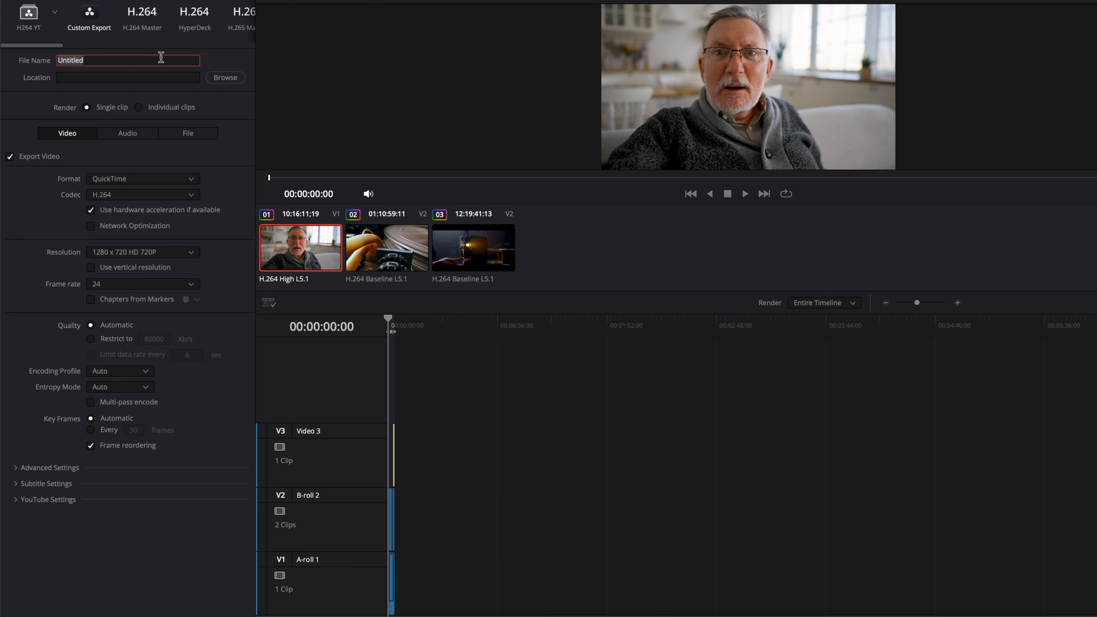
type("123")
left_click(235, 79)
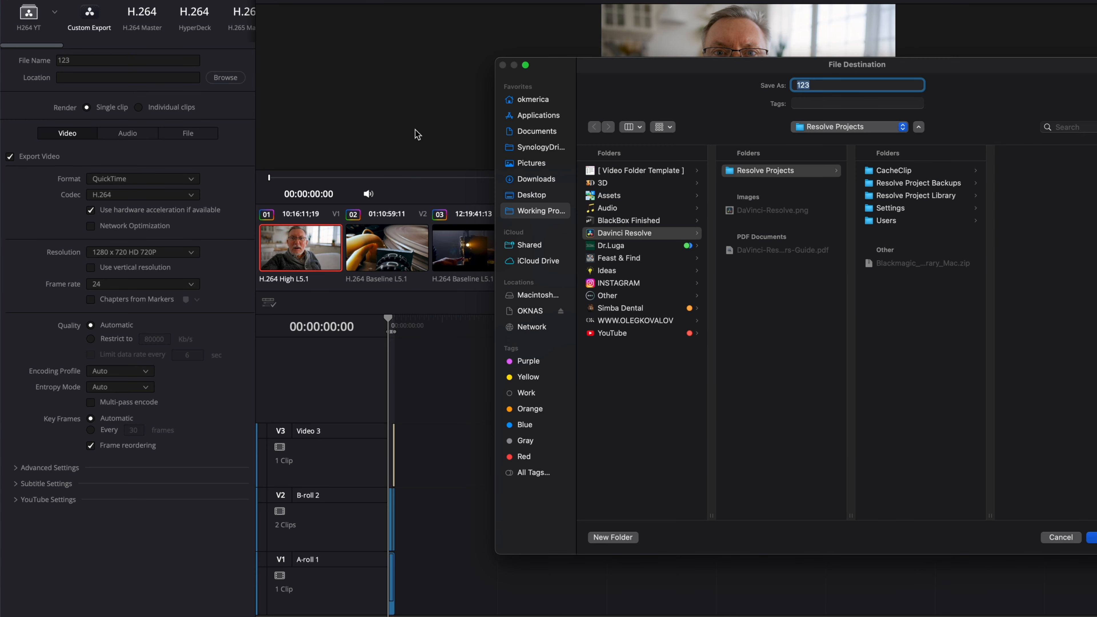
left_click(532, 196)
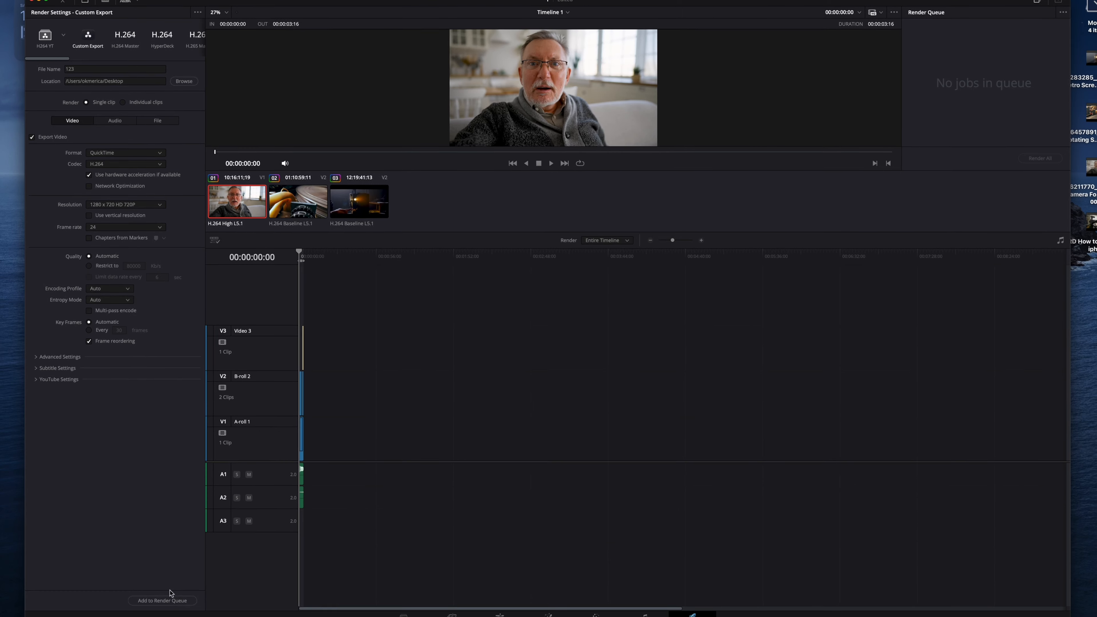
Step: Add the export job to the render queue and render all jobs
left_click(167, 599)
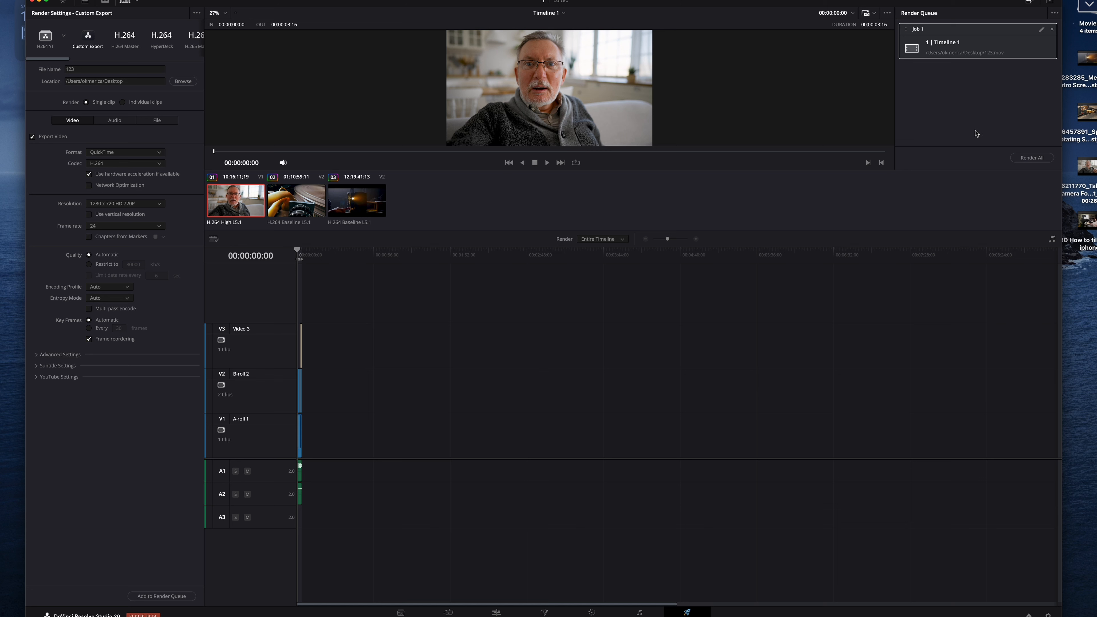
left_click(965, 78)
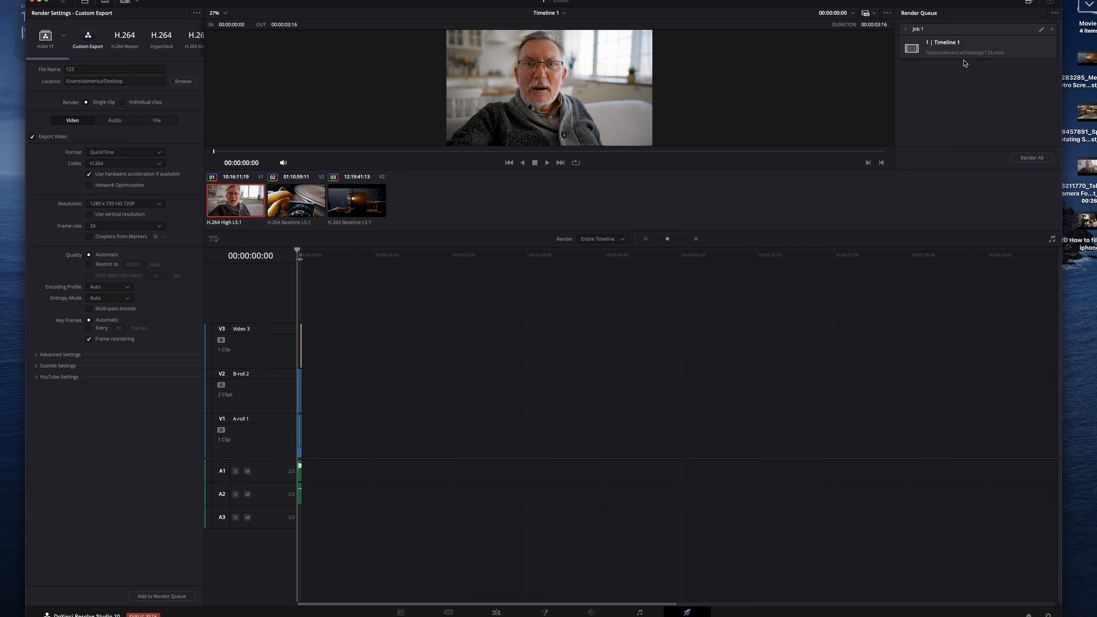
left_click(966, 47)
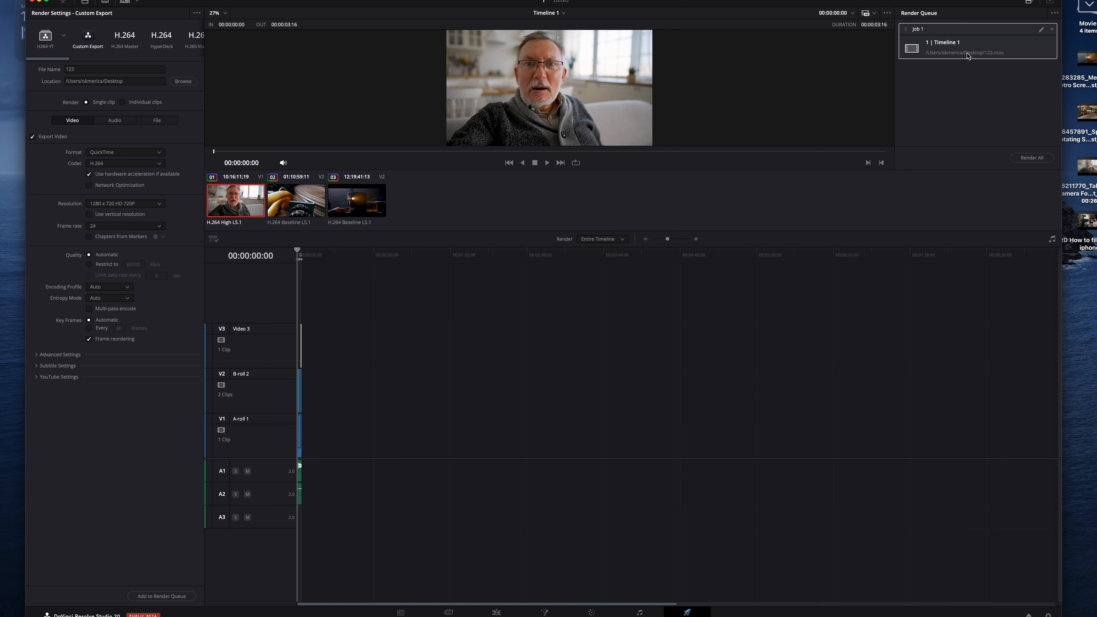
left_click(1033, 158)
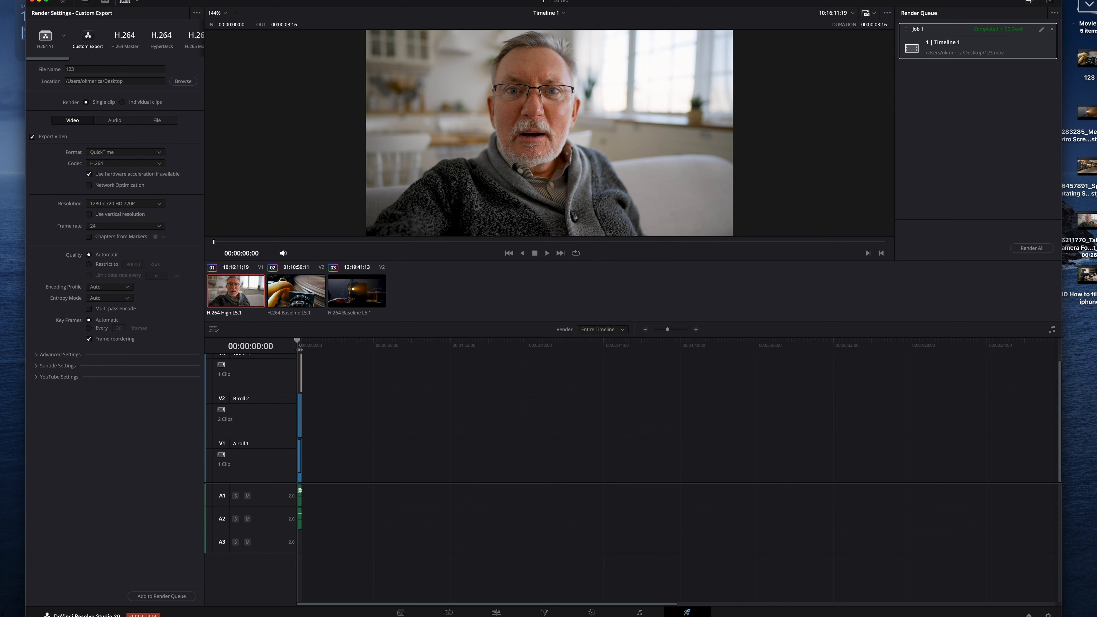
Step: Select the rendered 123 file on the desktop and preview it with Quick Look
left_click(1090, 59)
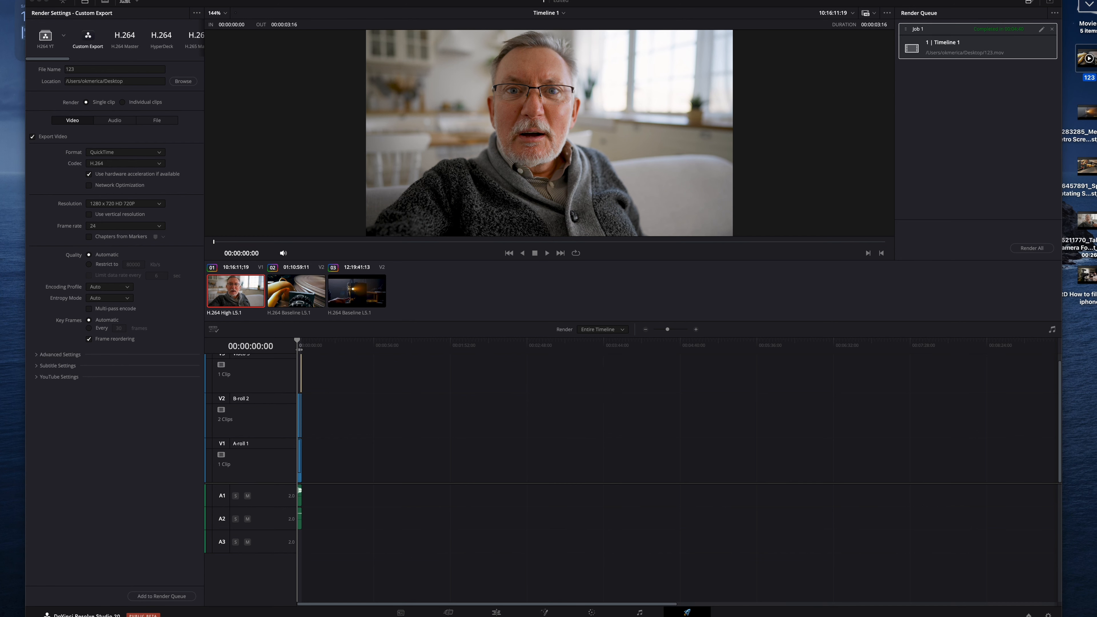
key("space")
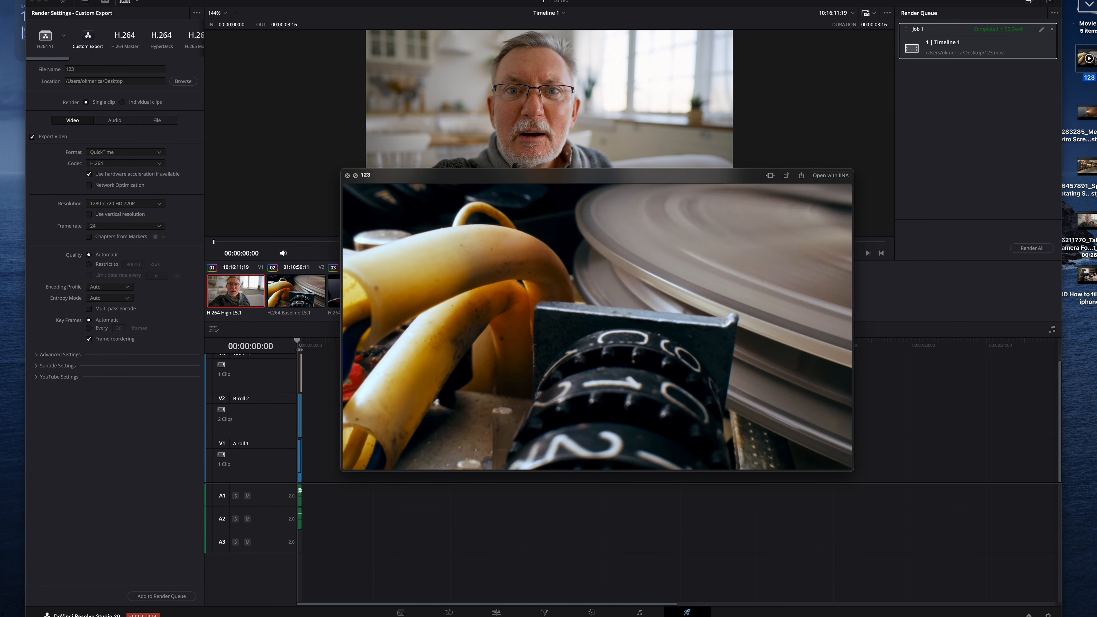